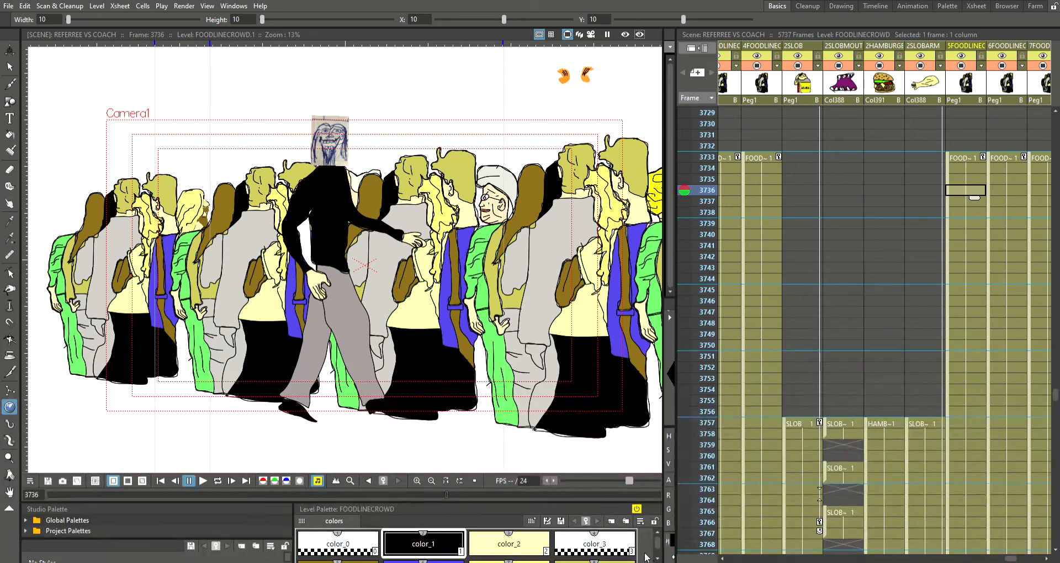
Activate the Animate tool and step through frames 3733 to 3737 of the 5FOODLINECROWD column to examine the crowd's motion
{"action": "key", "text": "a"}
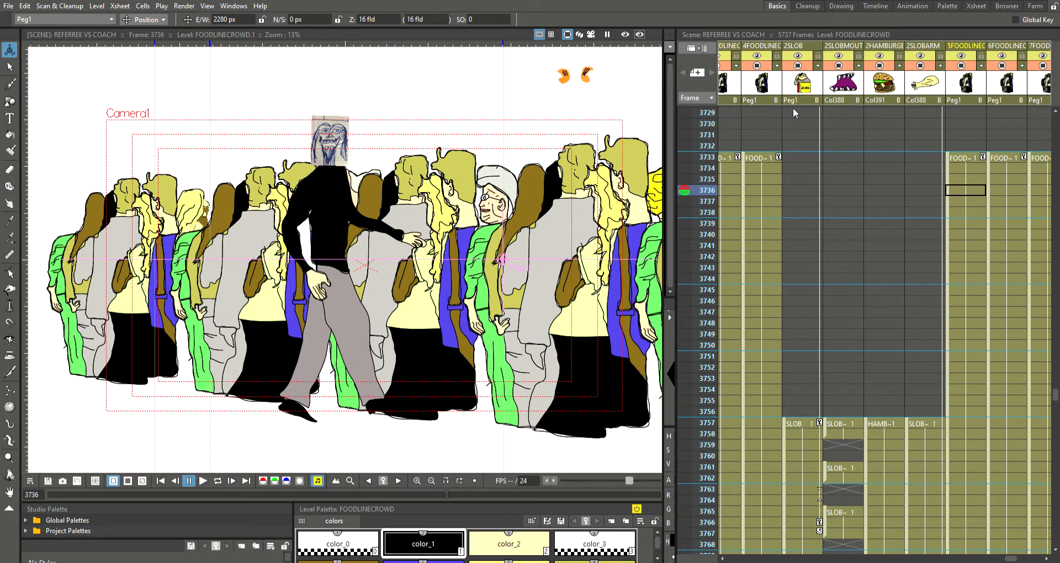
{"action": "left_click", "coordinate": [959, 156]}
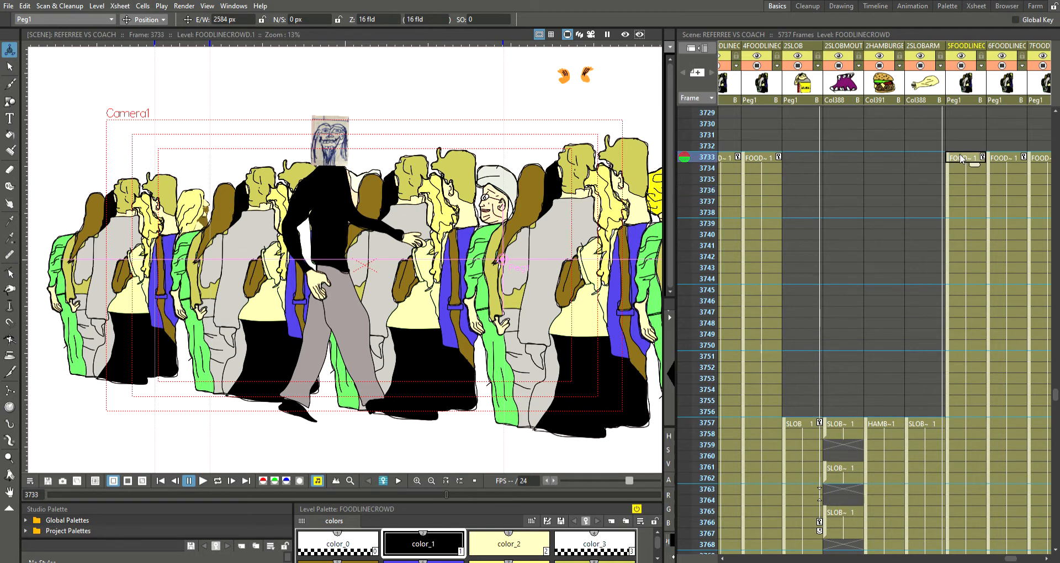
{"action": "left_click", "coordinate": [962, 168]}
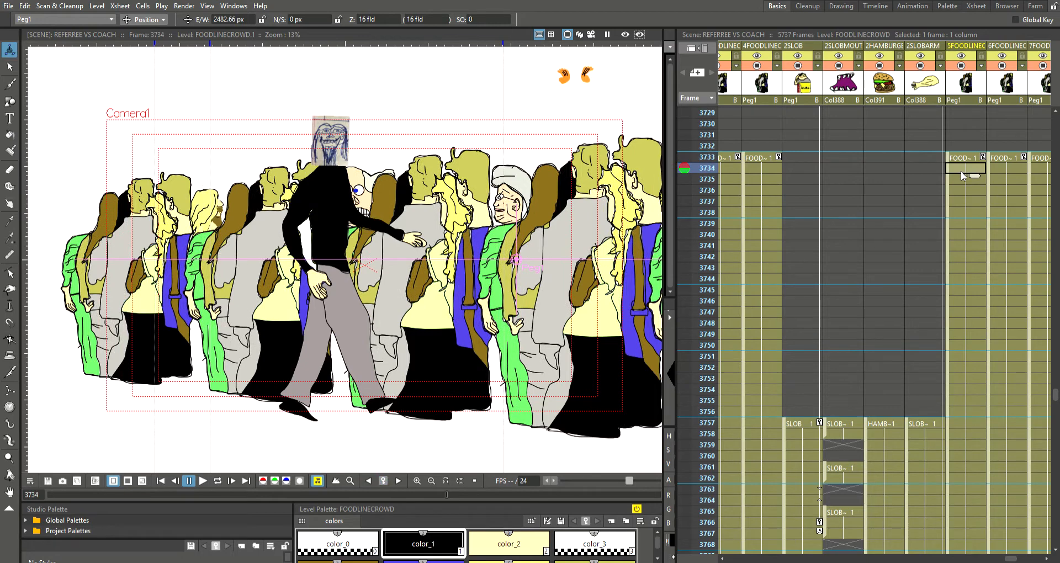
{"action": "left_click", "coordinate": [957, 177]}
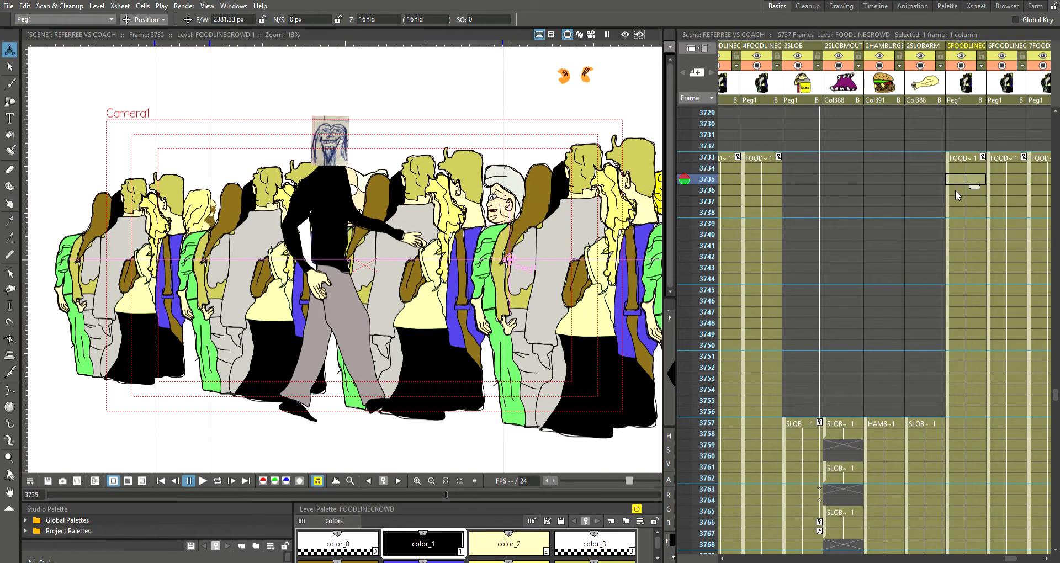
{"action": "left_click", "coordinate": [956, 194]}
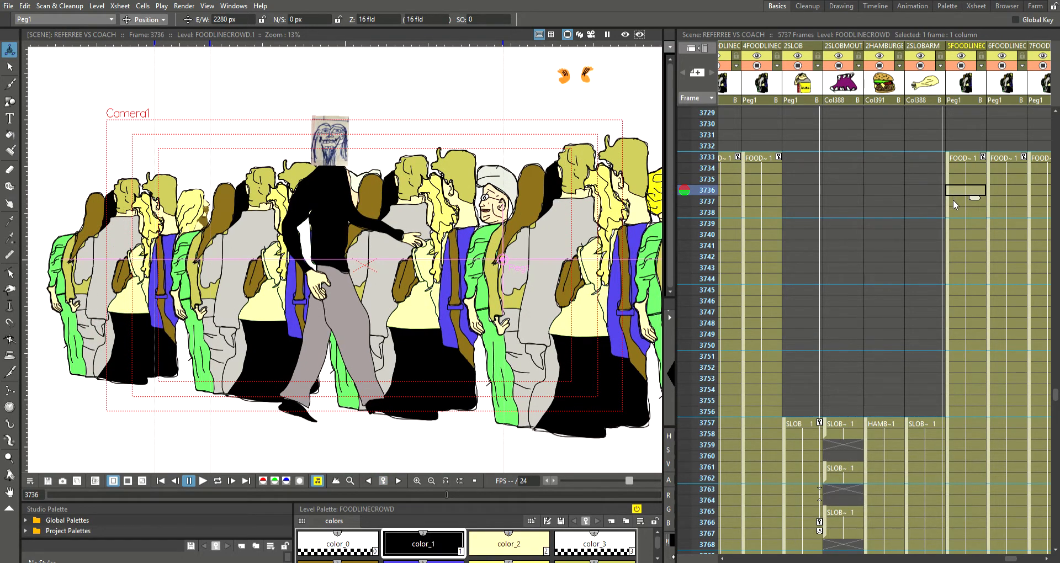
{"action": "left_click", "coordinate": [953, 201]}
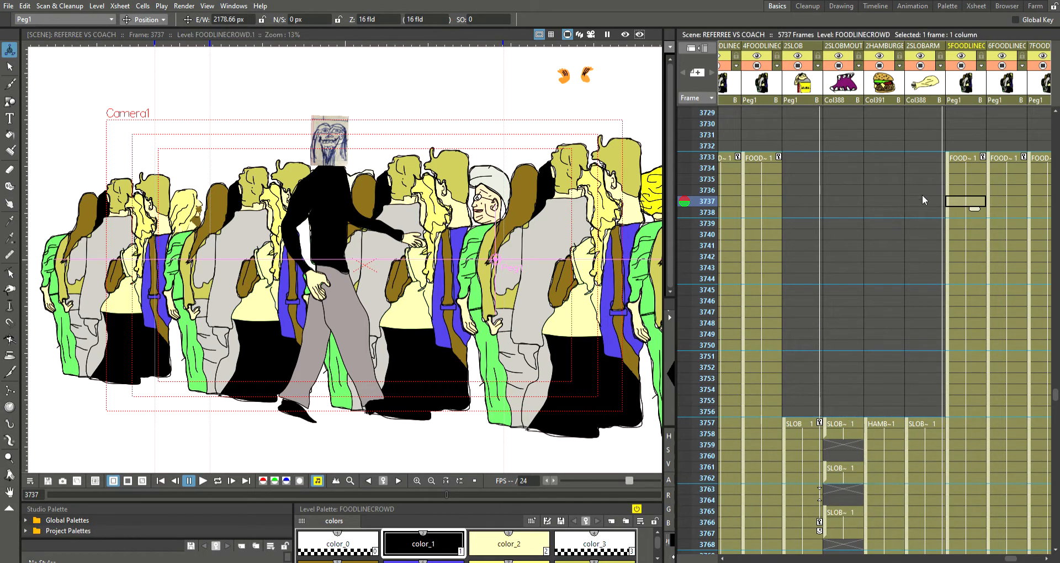
{"action": "left_click", "coordinate": [968, 157]}
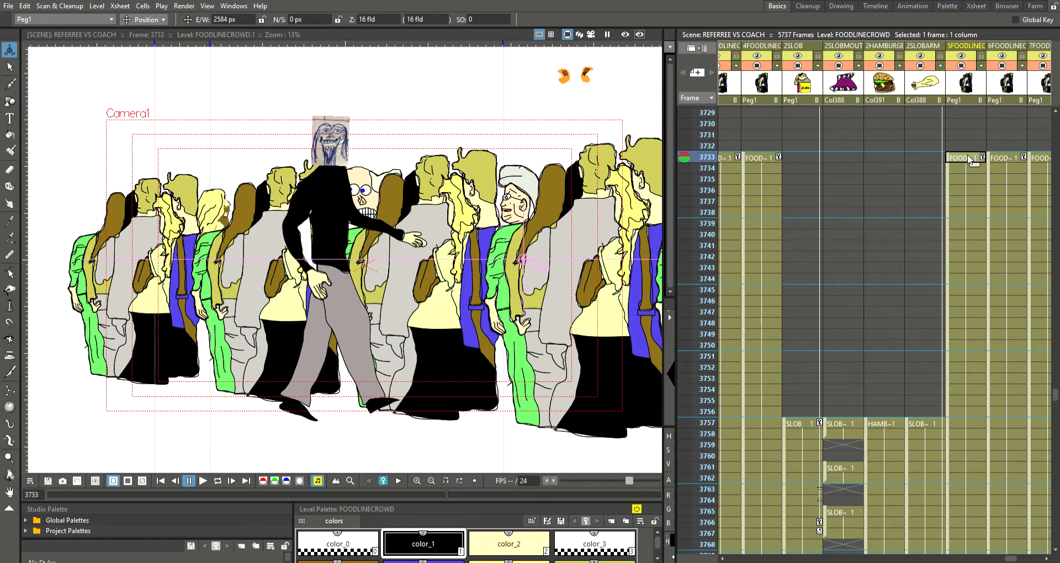
{"action": "left_click", "coordinate": [962, 167]}
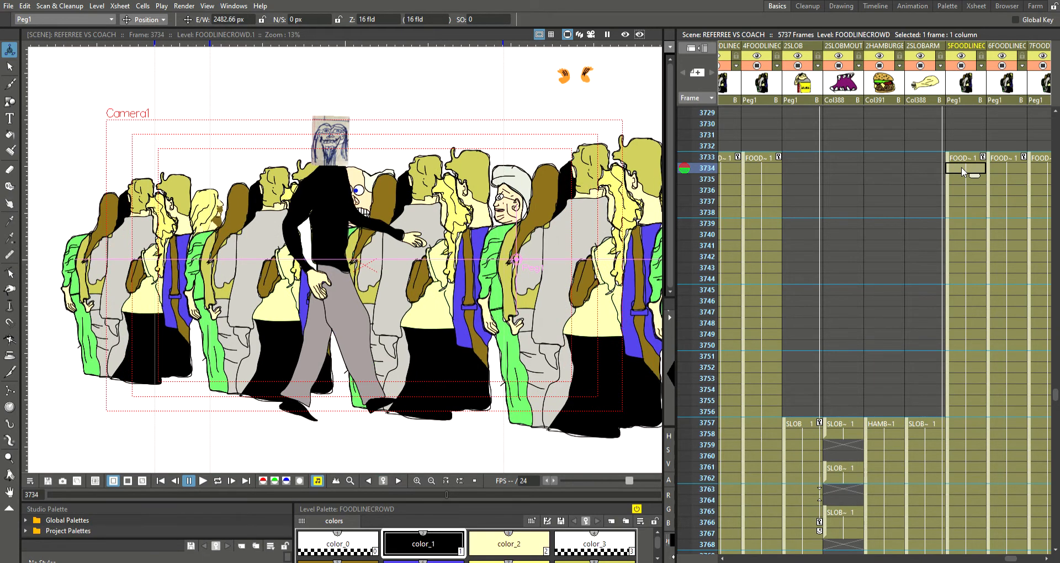
{"action": "left_click", "coordinate": [959, 182]}
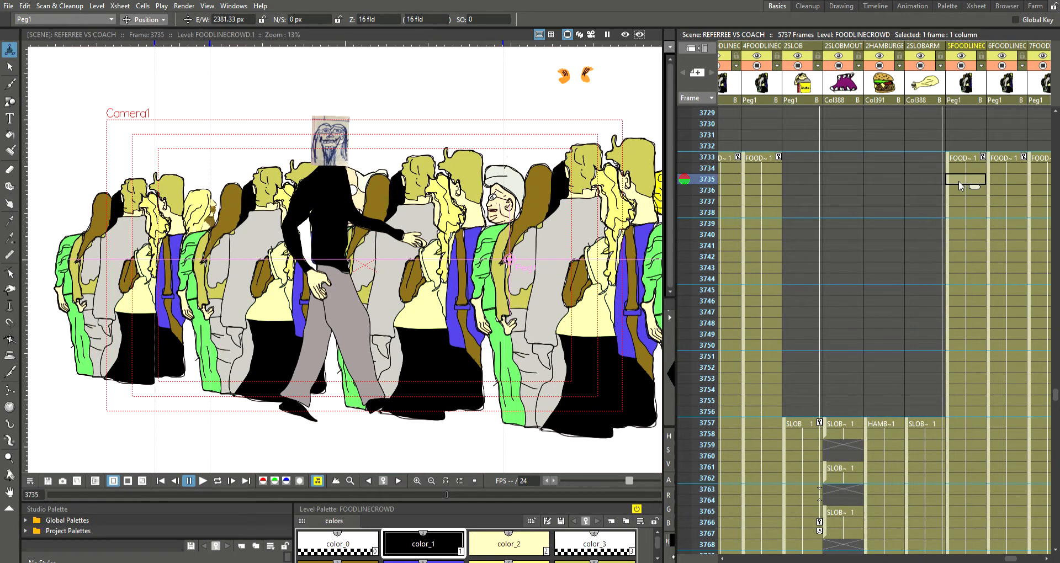
{"action": "left_click", "coordinate": [958, 193]}
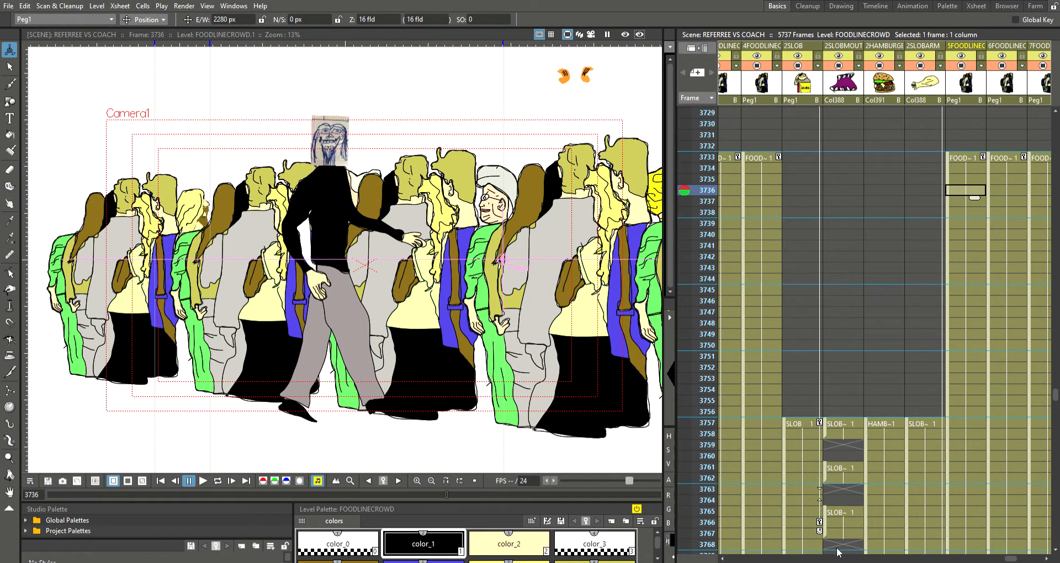
Step through frames 3733 to 3745 of the 0FOODLINECROWD column to examine how the crowd moves frame by frame
{"action": "left_click", "coordinate": [722, 558]}
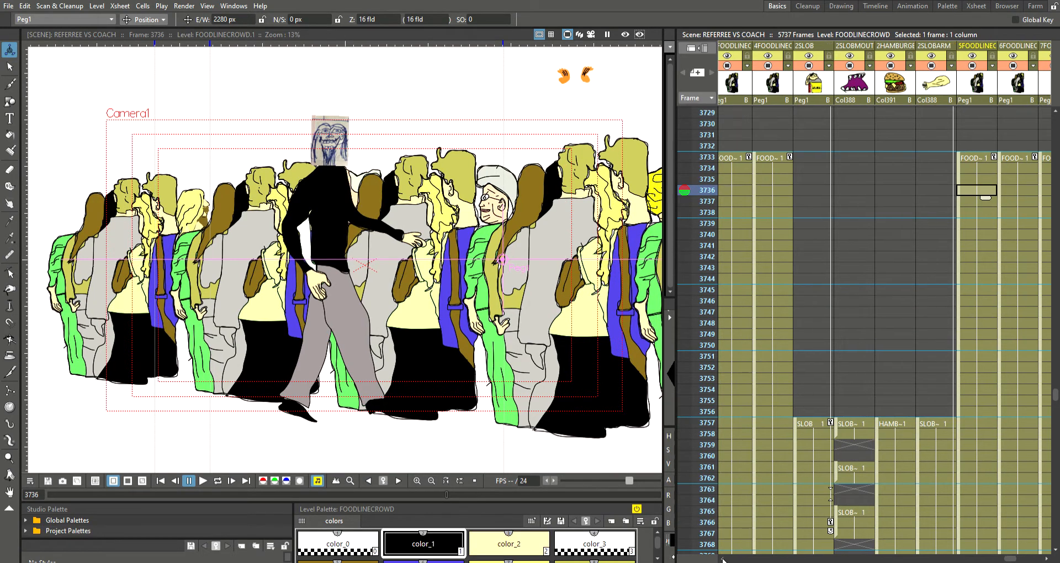
{"action": "left_click", "coordinate": [723, 559]}
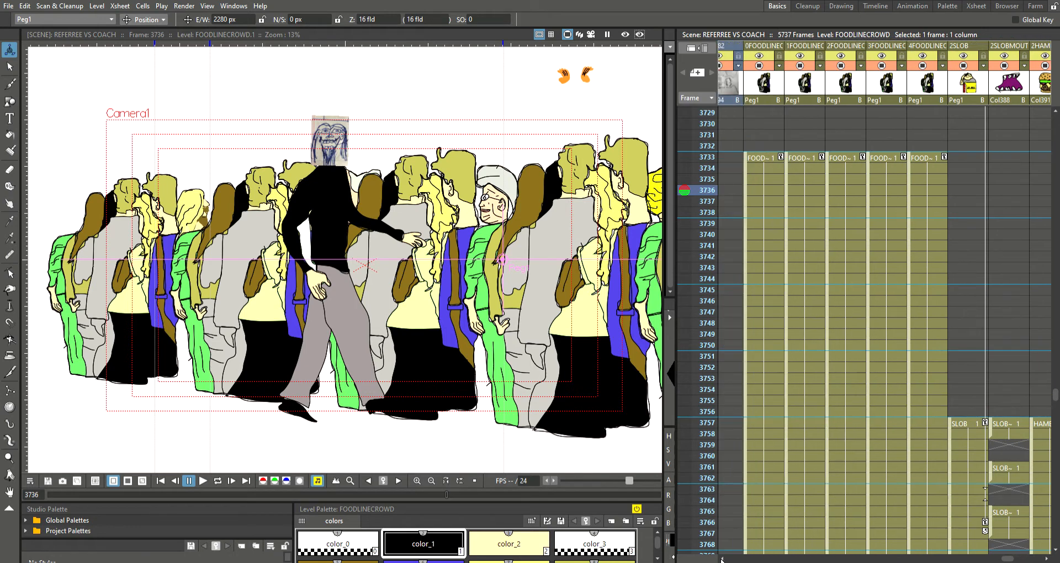
{"action": "left_click", "coordinate": [769, 159]}
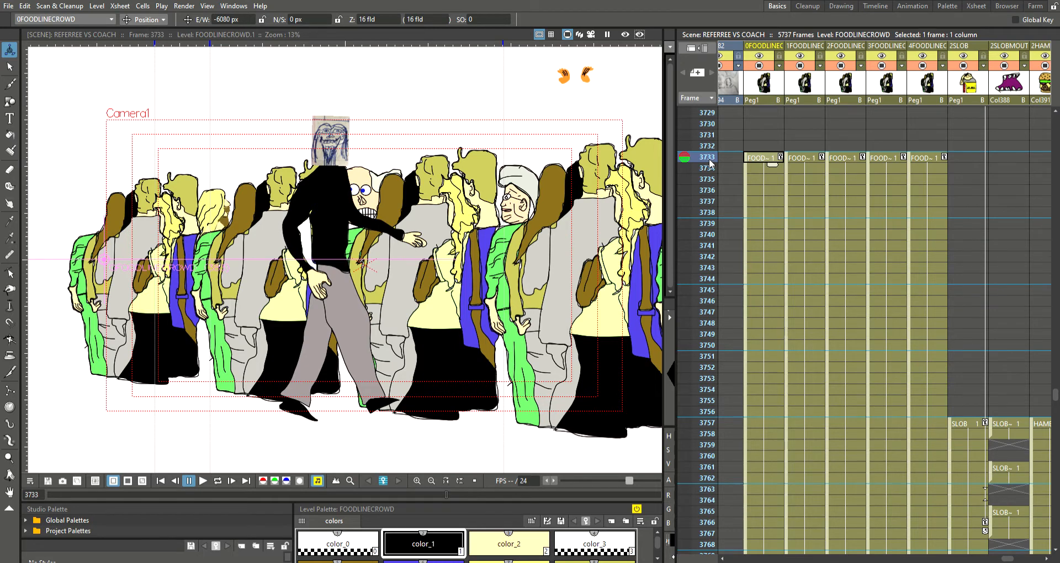
{"action": "left_click", "coordinate": [758, 167]}
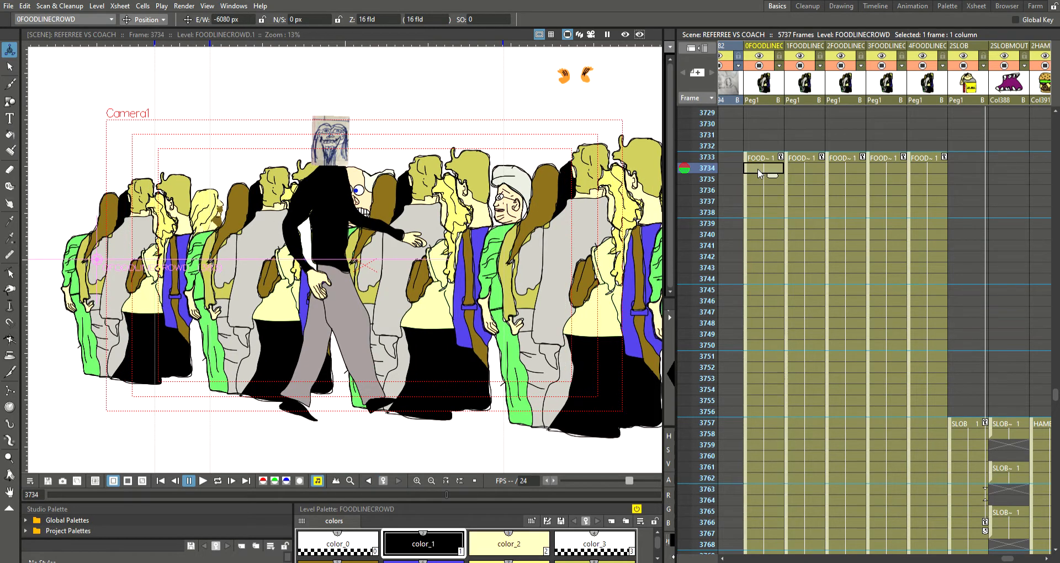
{"action": "left_click", "coordinate": [759, 180]}
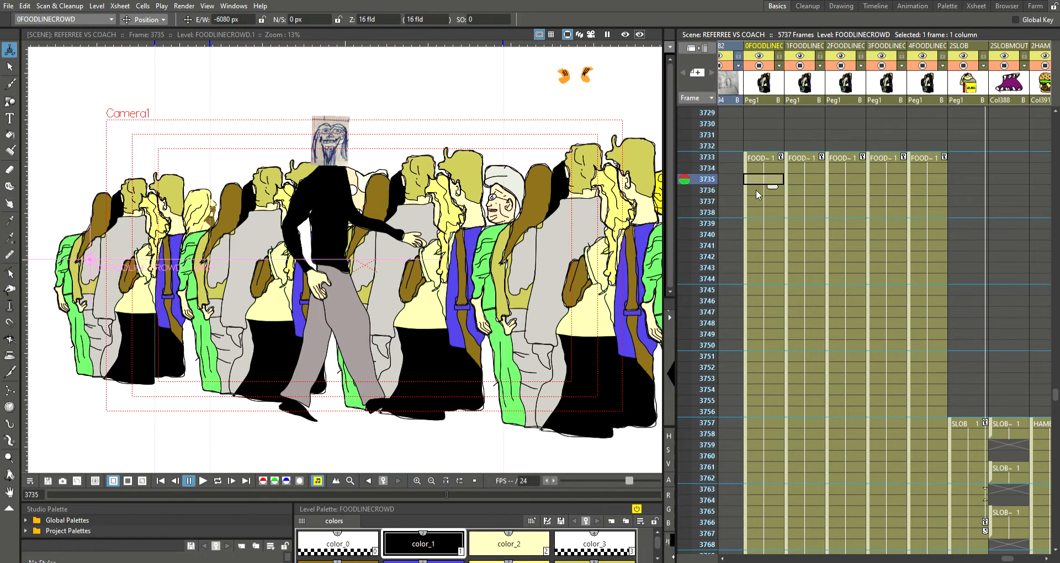
{"action": "left_click", "coordinate": [756, 190]}
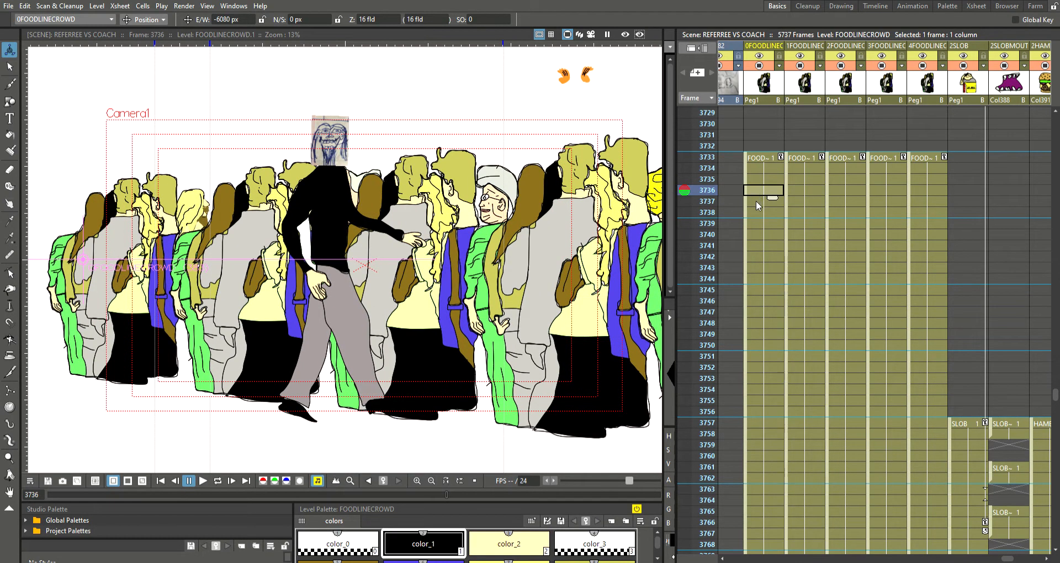
{"action": "left_click", "coordinate": [756, 201]}
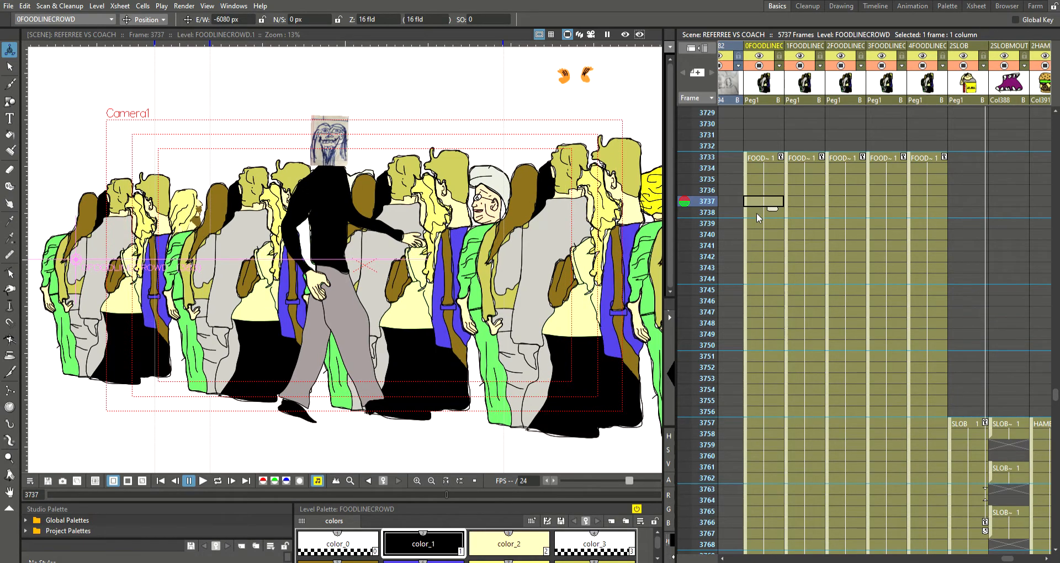
{"action": "left_click", "coordinate": [756, 213]}
{"action": "left_click", "coordinate": [755, 227]}
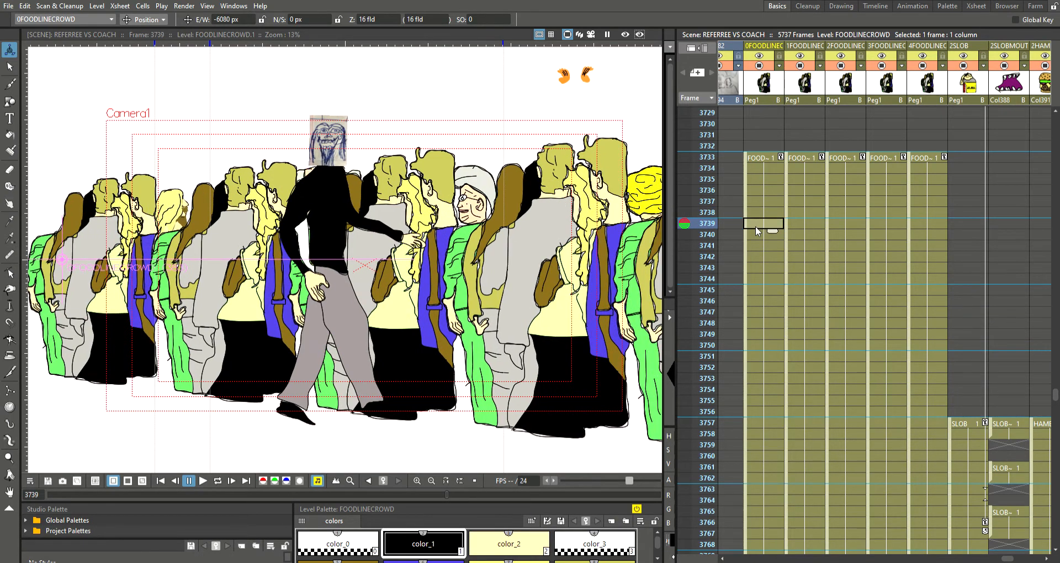
{"action": "left_click", "coordinate": [752, 234]}
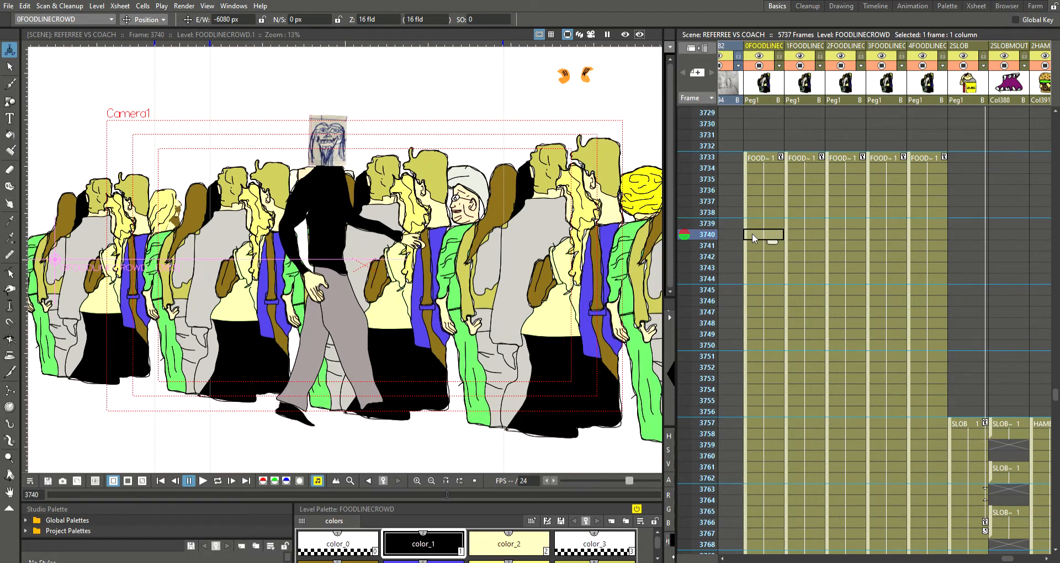
{"action": "left_click", "coordinate": [753, 245]}
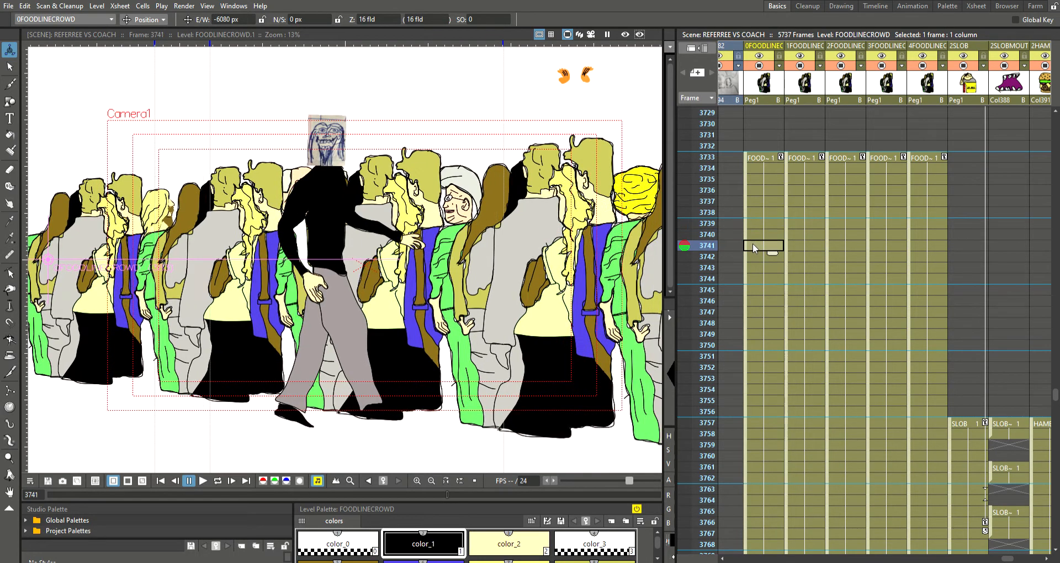
{"action": "left_click", "coordinate": [757, 258]}
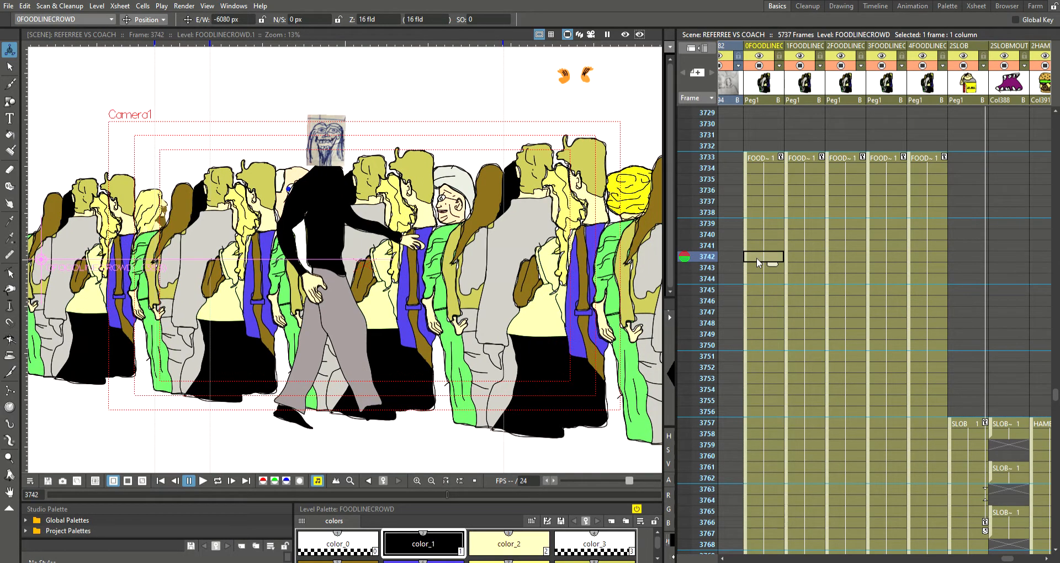
{"action": "left_click", "coordinate": [760, 267]}
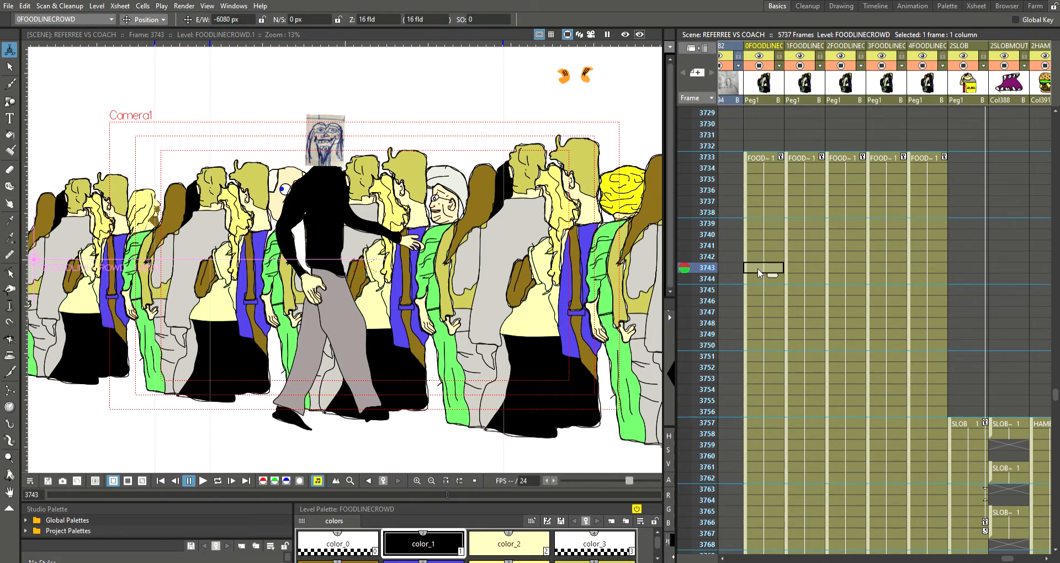
{"action": "left_click", "coordinate": [754, 277]}
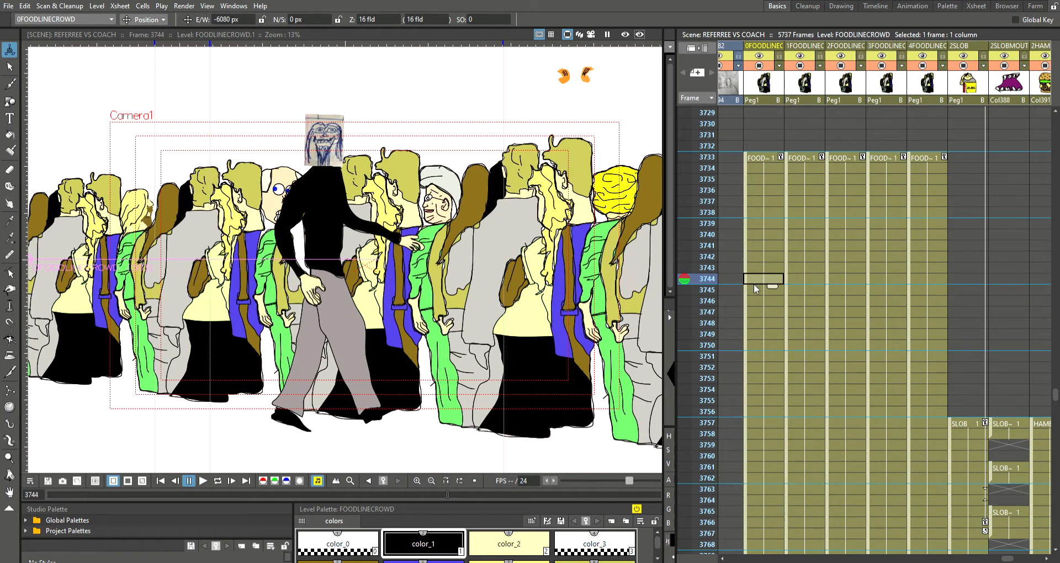
{"action": "left_click", "coordinate": [753, 290]}
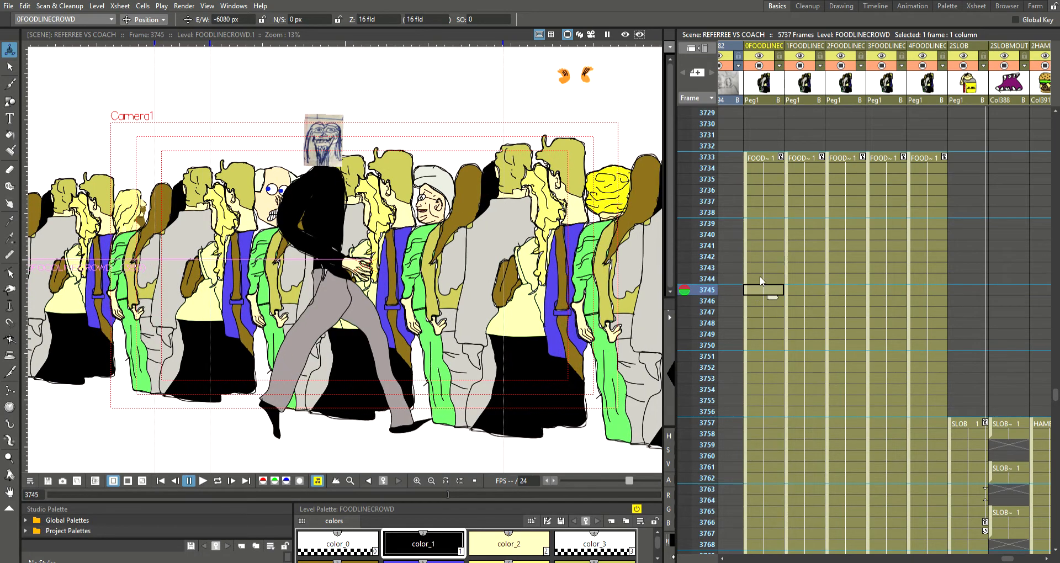
Flip between frames 3744 and 3745 to compare the walking character's poses against the moving crowd
{"action": "left_click", "coordinate": [760, 278]}
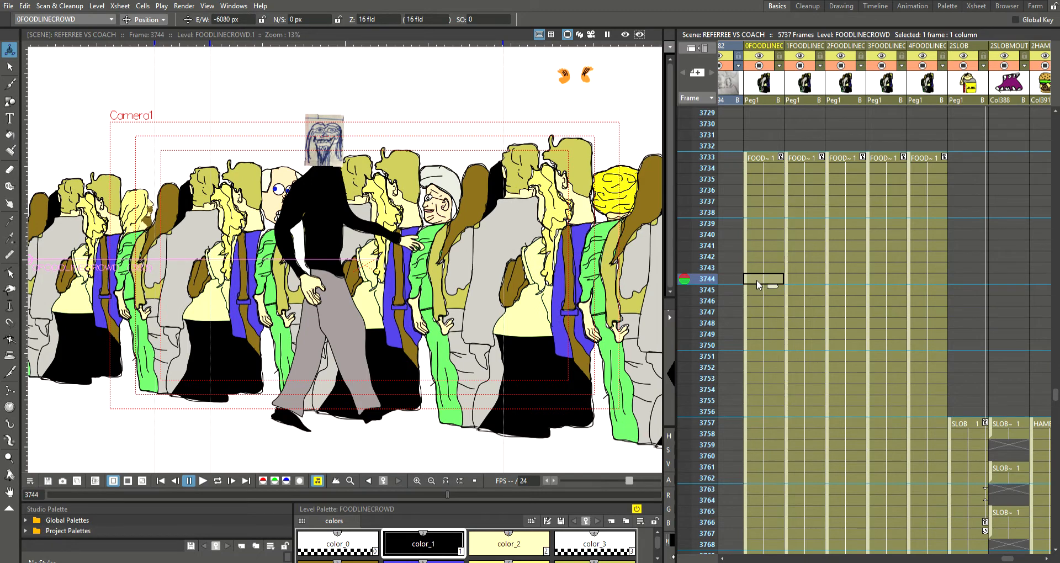
{"action": "left_click", "coordinate": [757, 293]}
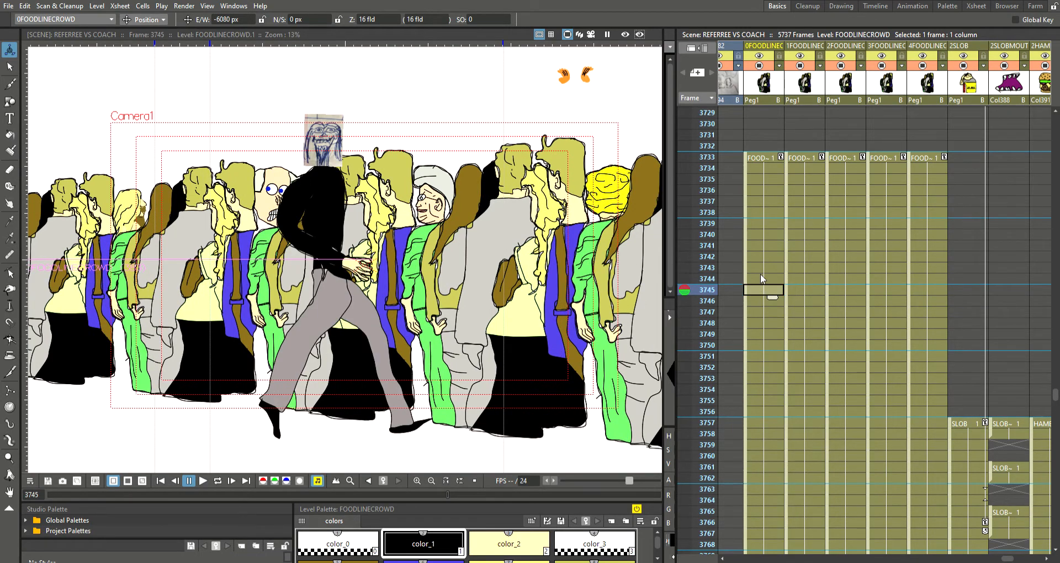
{"action": "left_click", "coordinate": [760, 279]}
{"action": "left_click", "coordinate": [759, 291]}
{"action": "left_click", "coordinate": [757, 278]}
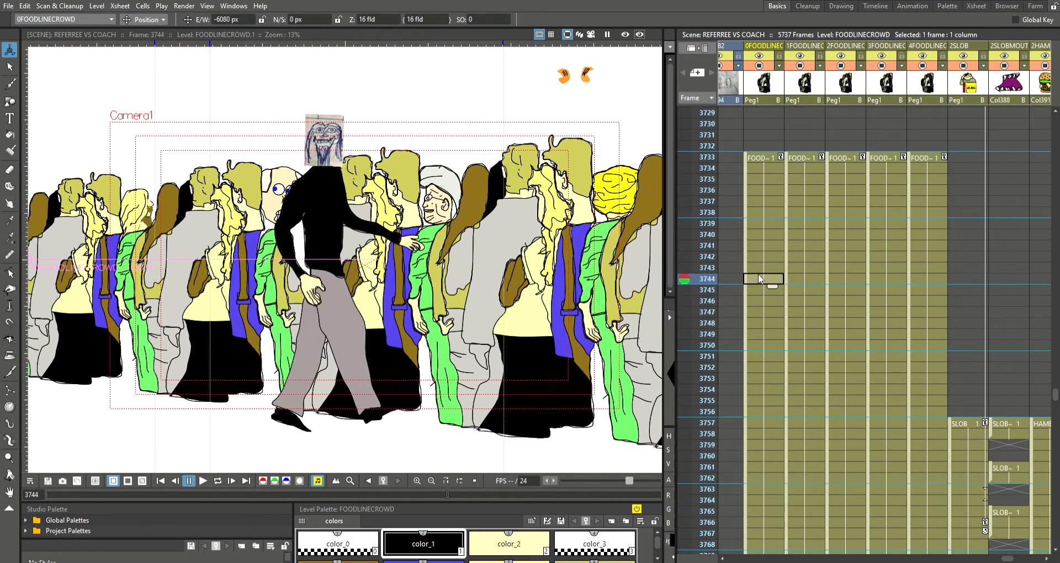
{"action": "left_click", "coordinate": [760, 288]}
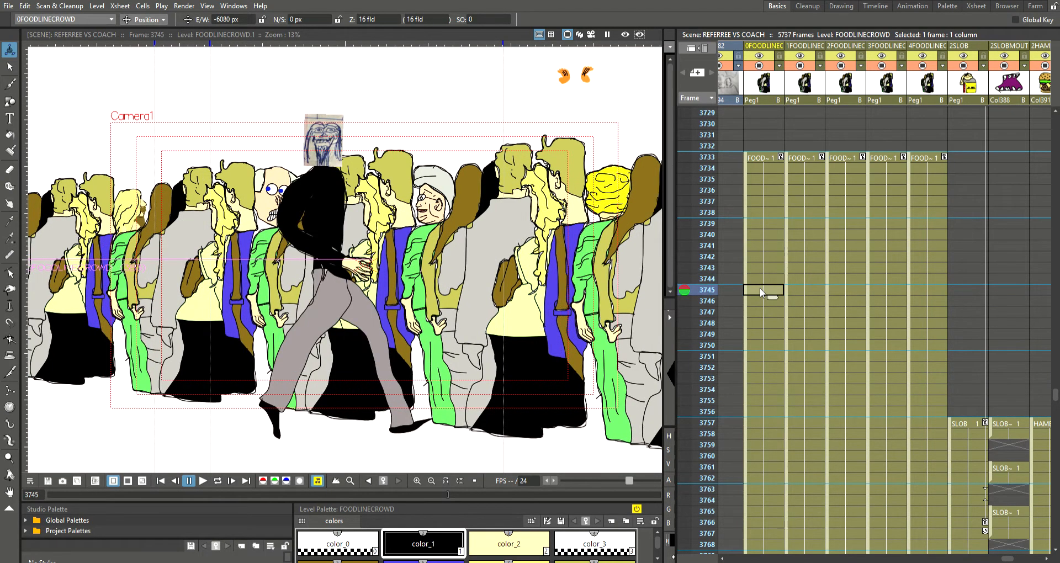
Flip between frames 3756, 3757 and 3758 to examine the transition where the 2SLOB columns start
{"action": "left_click", "coordinate": [754, 412]}
{"action": "left_click", "coordinate": [754, 433]}
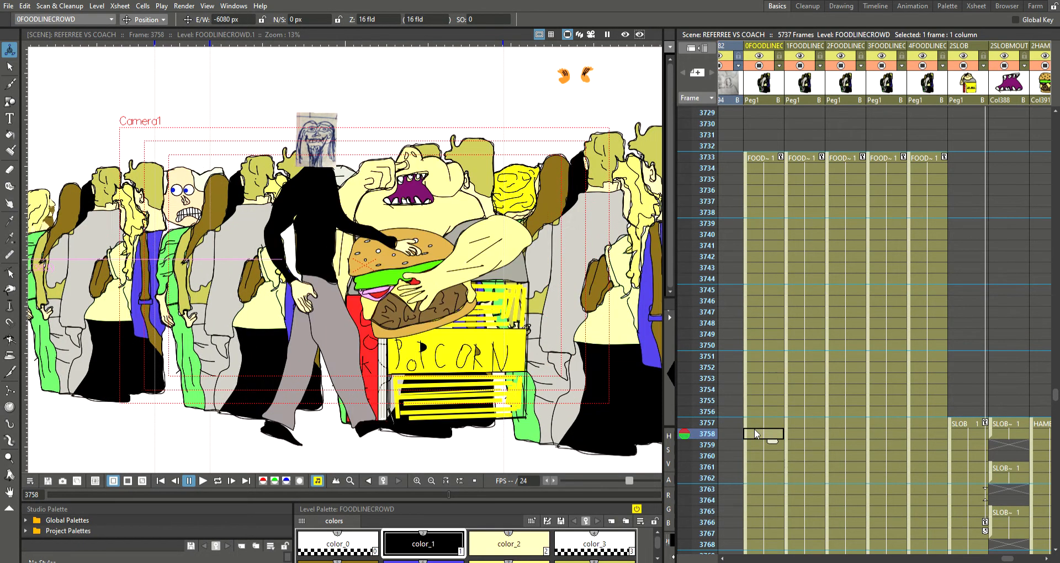
{"action": "left_click", "coordinate": [758, 423]}
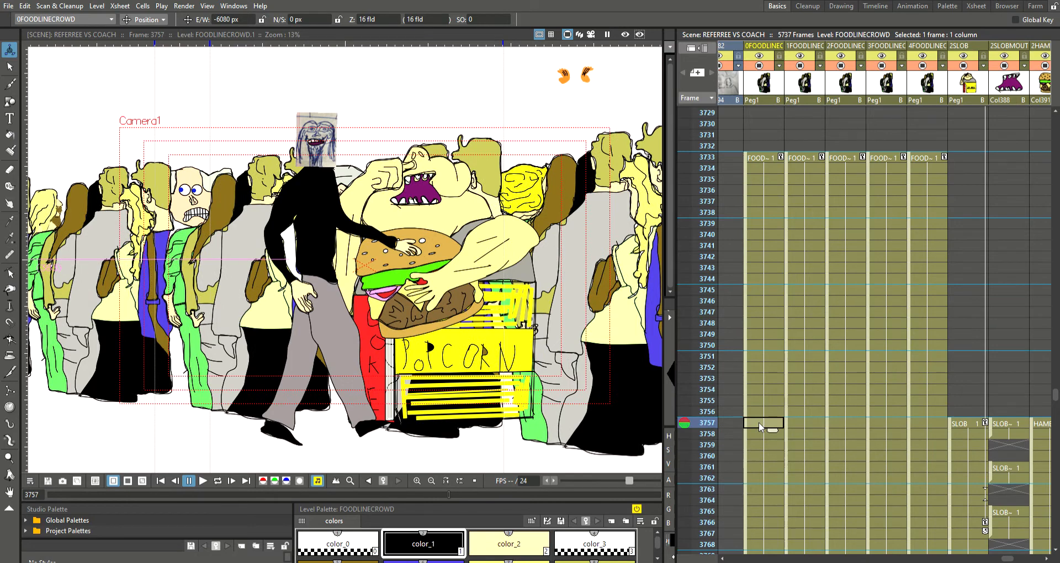
{"action": "left_click", "coordinate": [760, 434]}
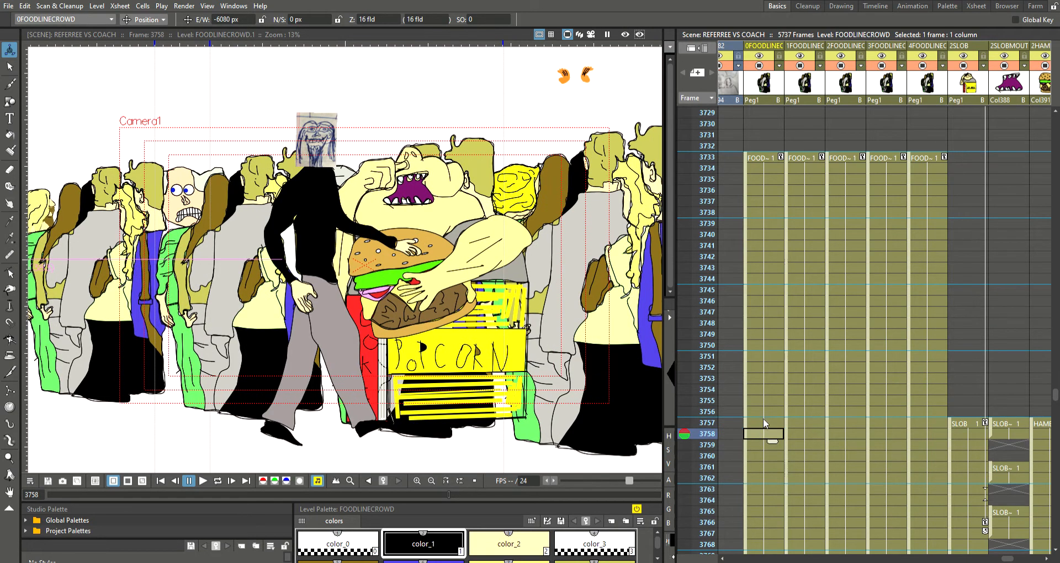
{"action": "left_click", "coordinate": [763, 416]}
{"action": "left_click", "coordinate": [762, 424]}
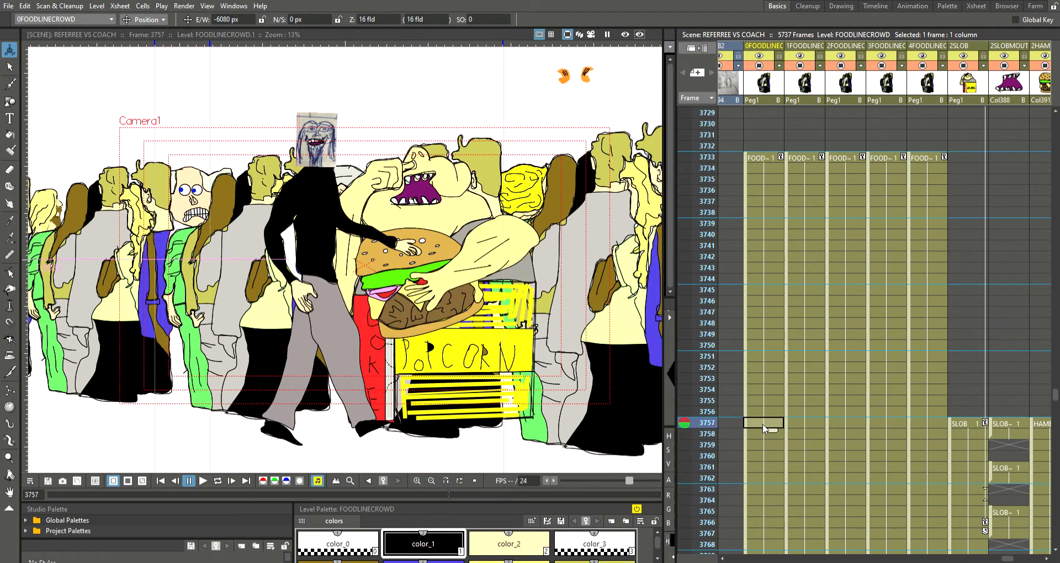
{"action": "left_click", "coordinate": [759, 412]}
{"action": "left_click", "coordinate": [760, 421]}
{"action": "left_click", "coordinate": [760, 411]}
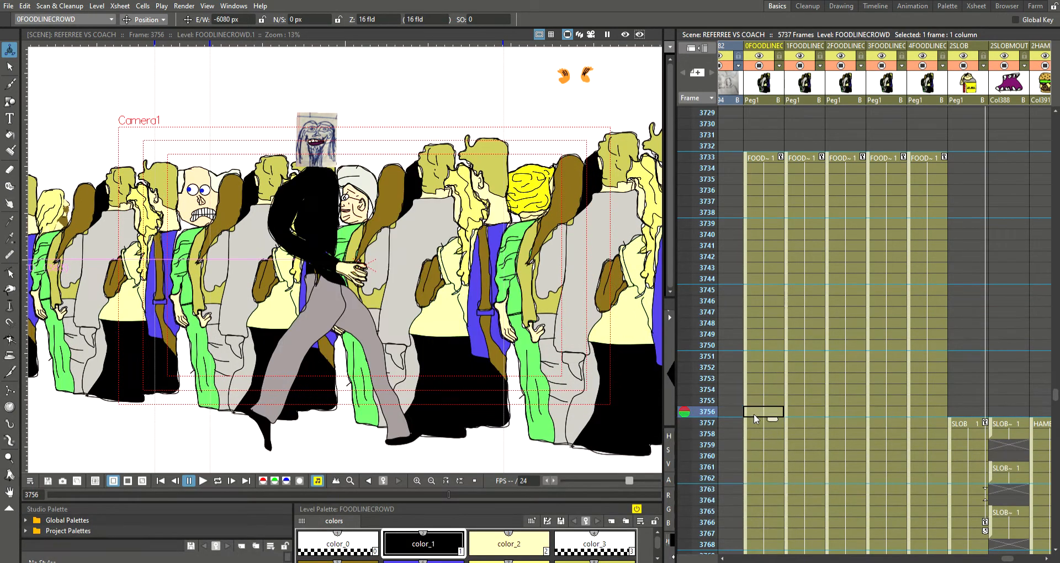
Return to frame 3733 of the 0FOODLINECROWD column and switch the Animate tool to Scale mode
{"action": "left_click", "coordinate": [763, 157]}
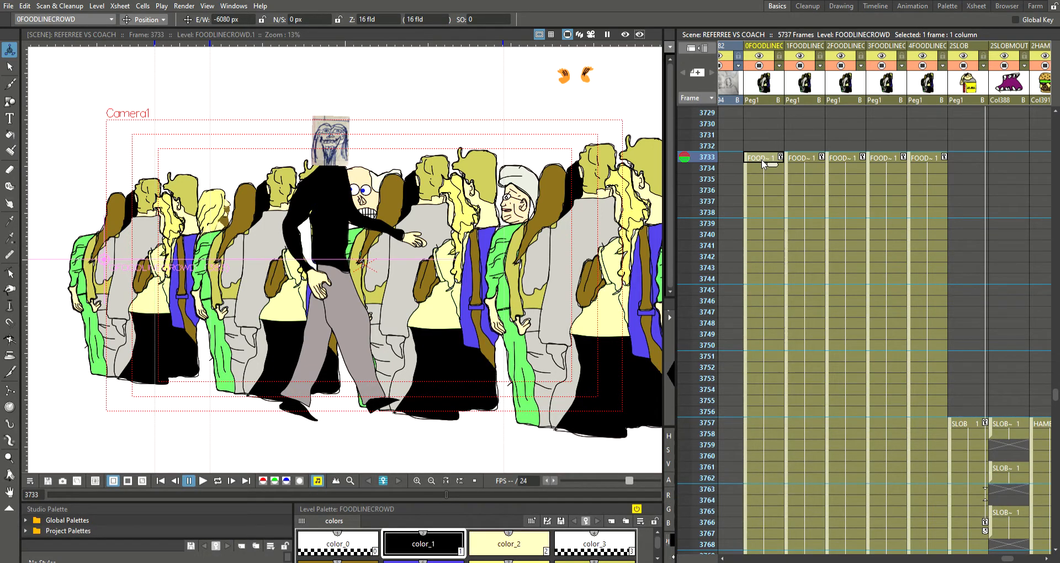
{"action": "left_click", "coordinate": [147, 61]}
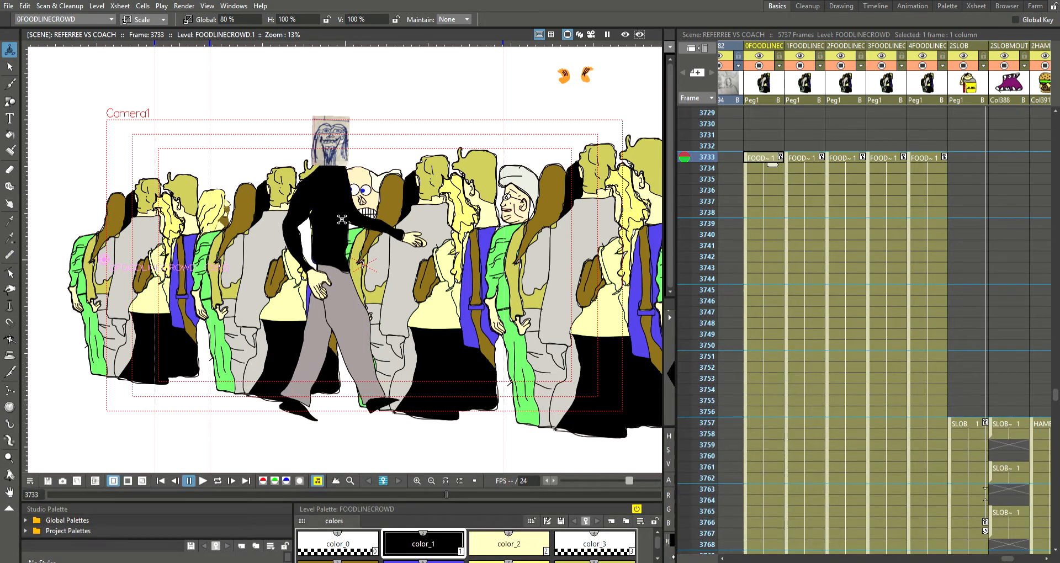
Inspect the Global scale values of the 1FOODLINECROWD to 4FOODLINECROWD columns at frame 3733
{"action": "left_click", "coordinate": [800, 158]}
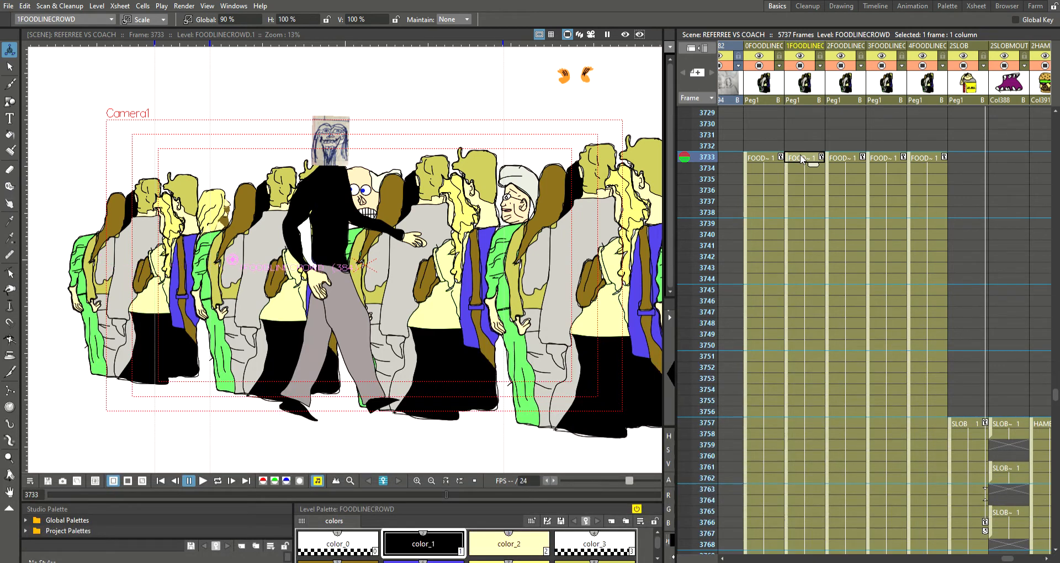
{"action": "left_click", "coordinate": [847, 156]}
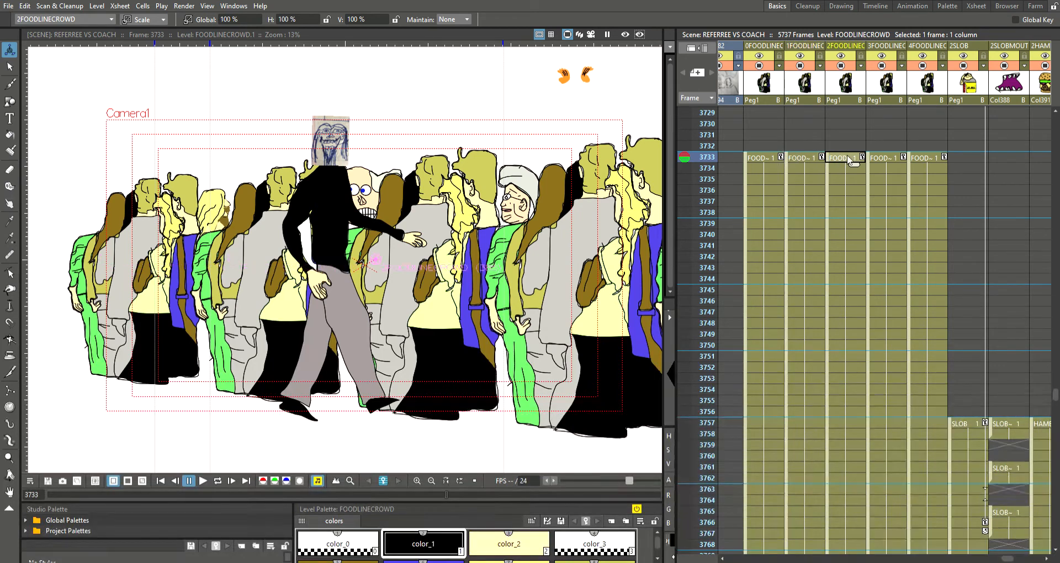
{"action": "left_click", "coordinate": [888, 159]}
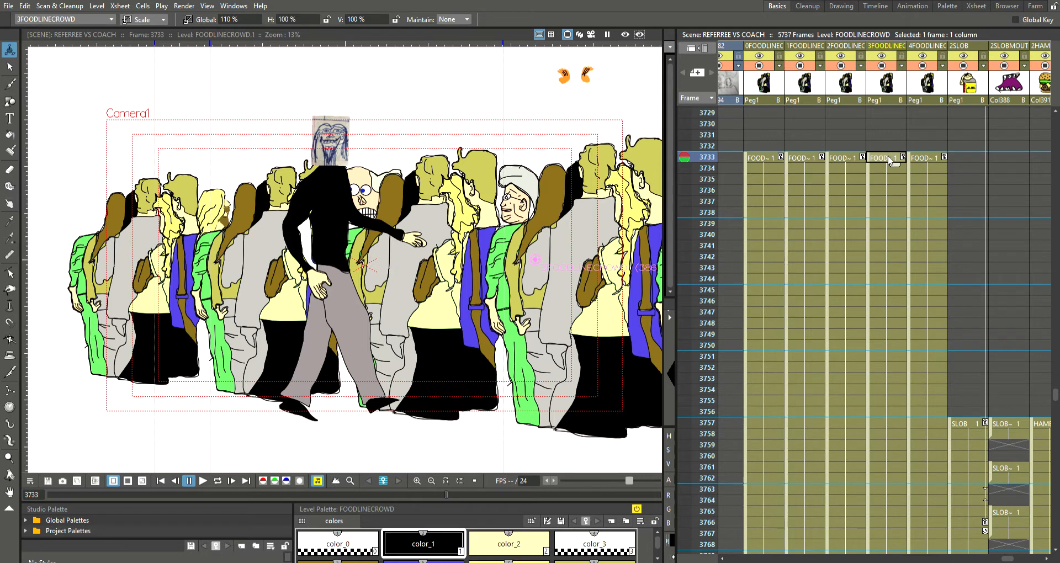
{"action": "left_click", "coordinate": [923, 158]}
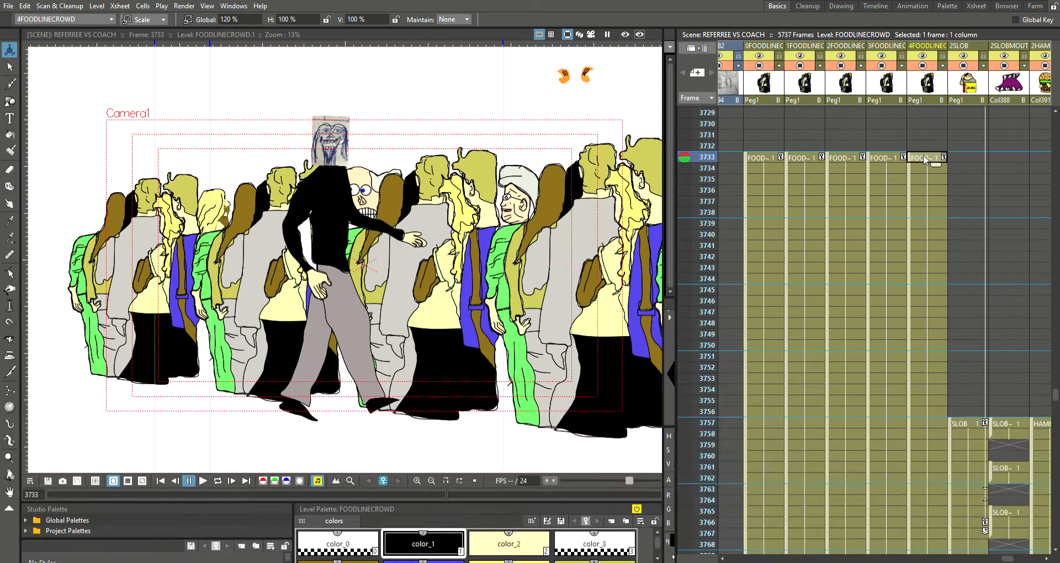
Switch the Animate tool to Position mode for the 3FOODLINECROWD column at frame 3733 and view the whole crowd line
{"action": "left_click", "coordinate": [886, 158]}
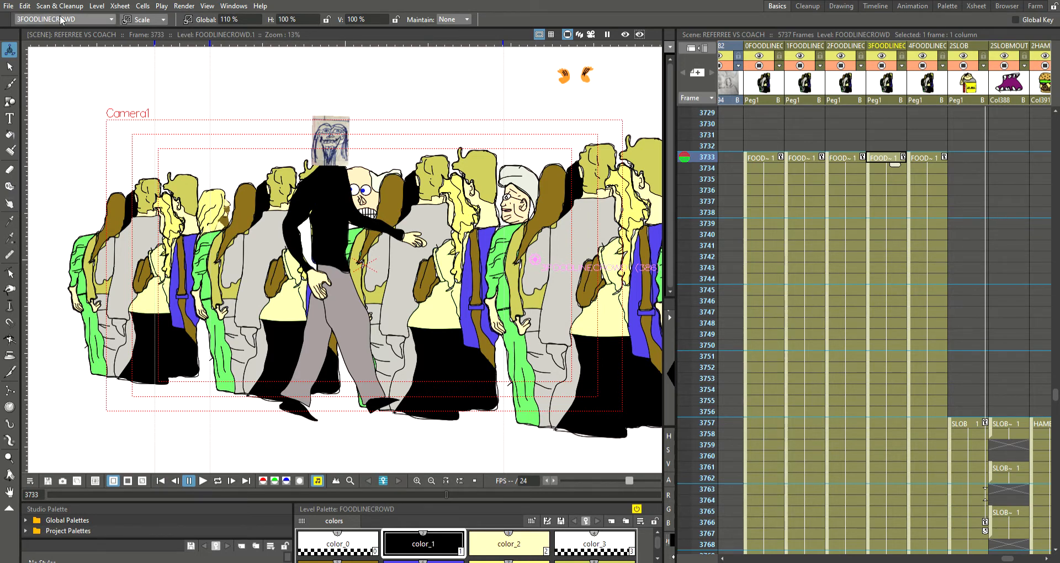
{"action": "left_click", "coordinate": [137, 29]}
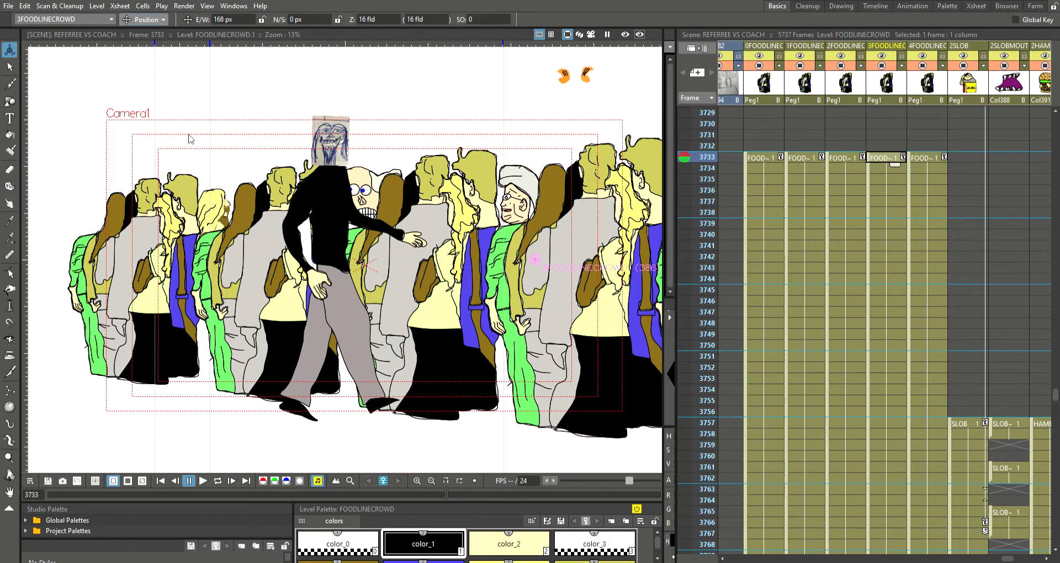
{"action": "left_click", "coordinate": [432, 480]}
{"action": "left_click", "coordinate": [432, 480]}
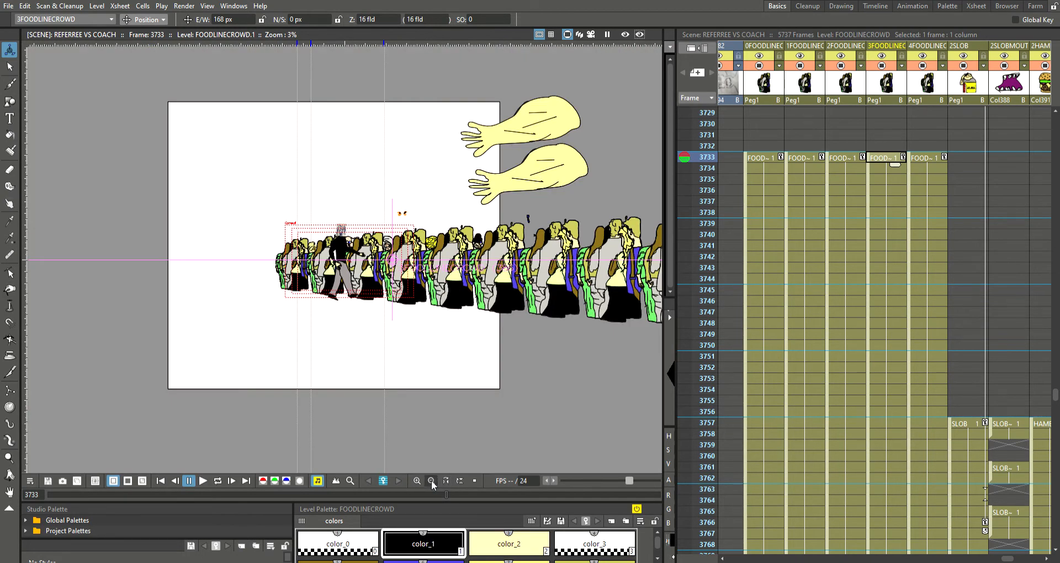
{"action": "left_click", "coordinate": [431, 480]}
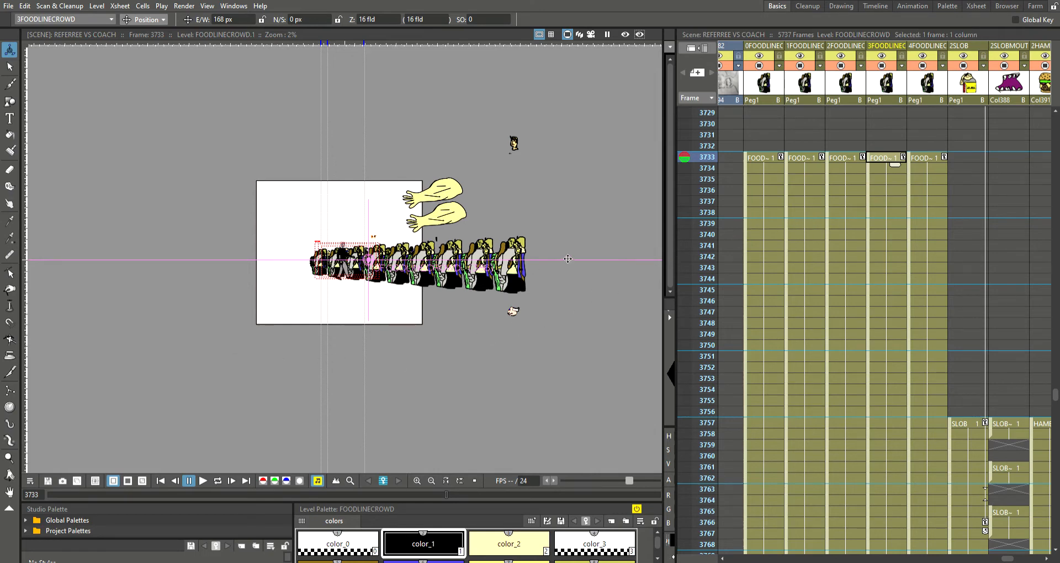
Compare frames 3733, 3757, 3765 and 3768 of the 0FOODLINECROWD column to examine how far the crowd line travels
{"action": "left_click", "coordinate": [767, 159]}
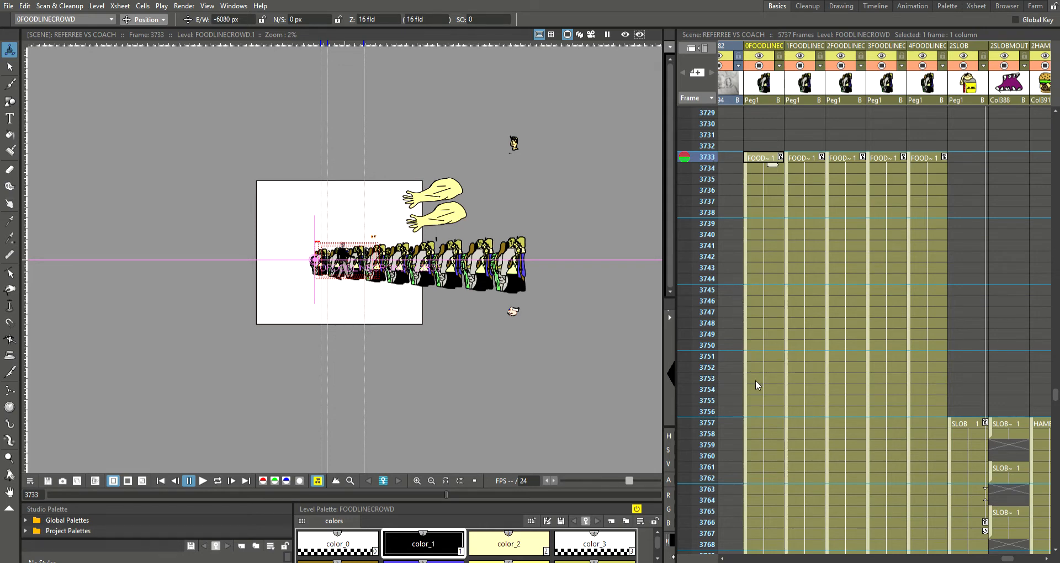
{"action": "left_click", "coordinate": [757, 423]}
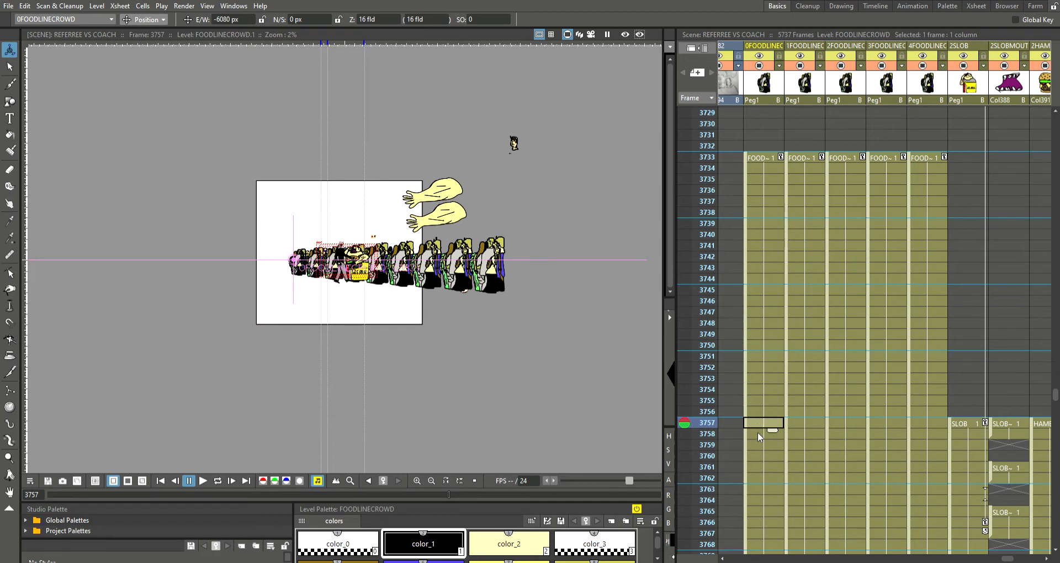
{"action": "left_click", "coordinate": [773, 511]}
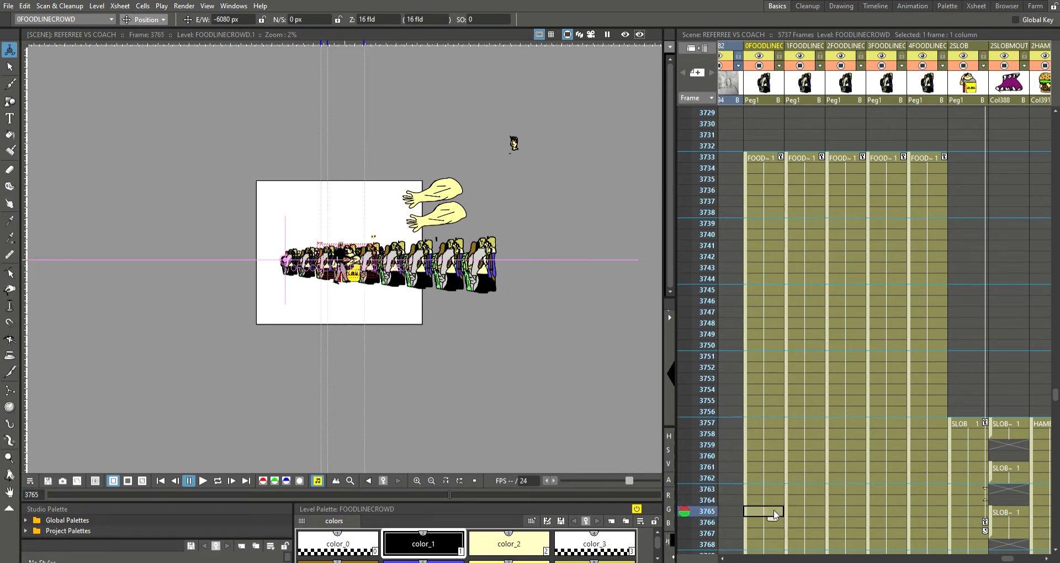
{"action": "left_click", "coordinate": [767, 547]}
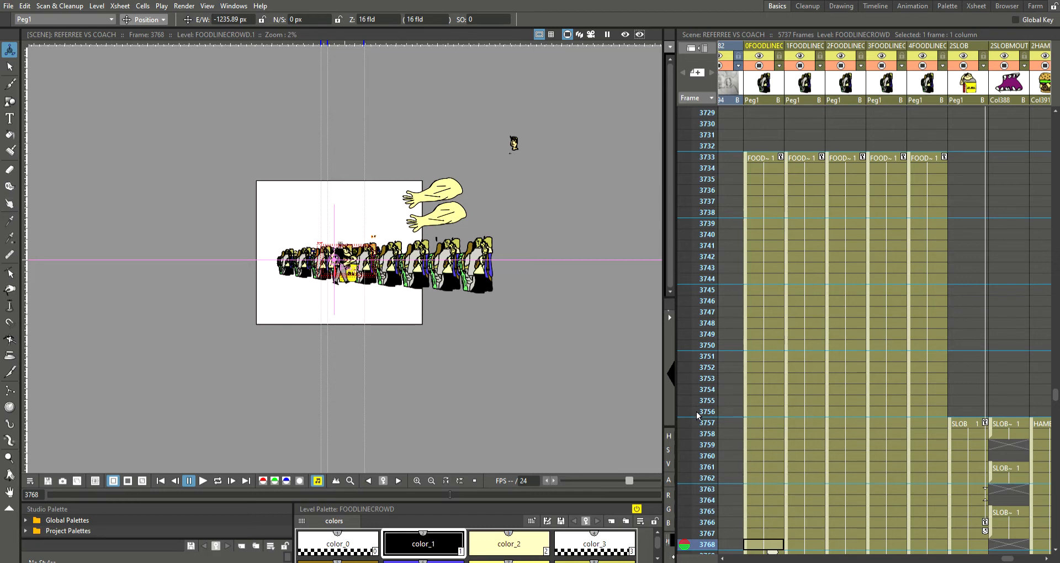
Flip between frames 3732 and 3733 of the 0FOODLINECROWD column to examine the cut into the crowd shot
{"action": "left_click", "coordinate": [417, 481]}
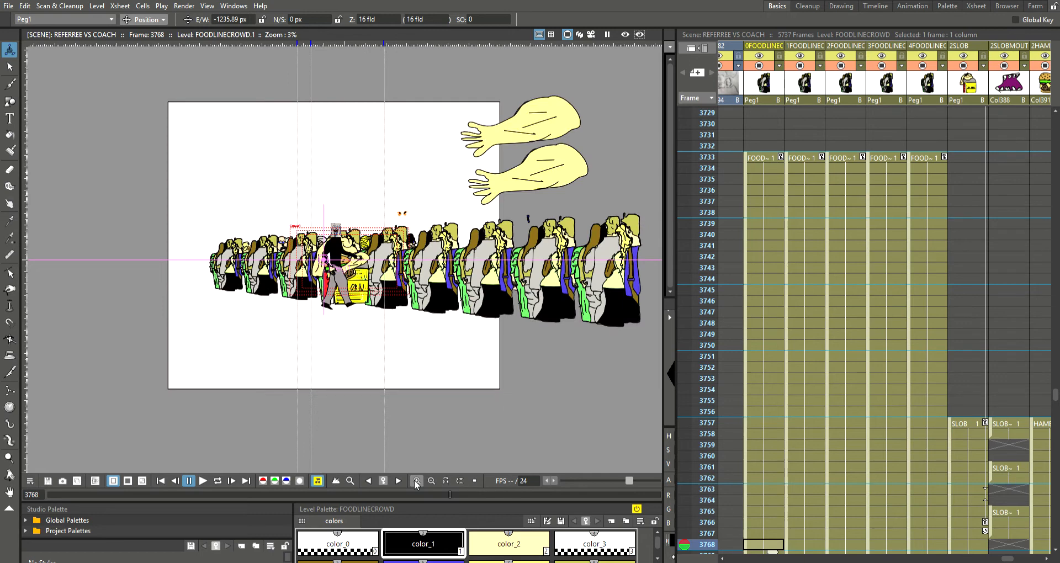
{"action": "left_click", "coordinate": [416, 481]}
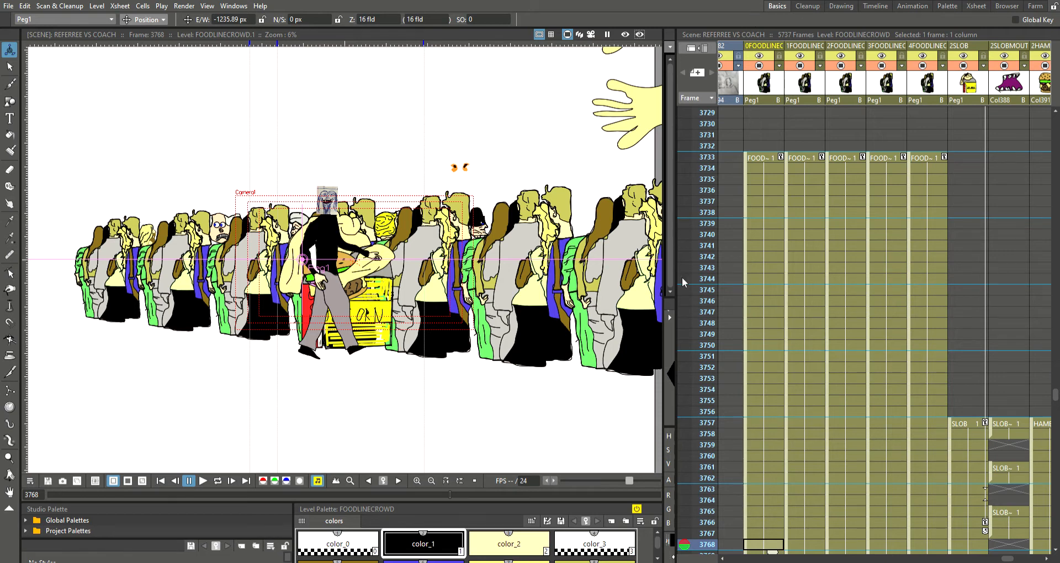
{"action": "left_click", "coordinate": [771, 155]}
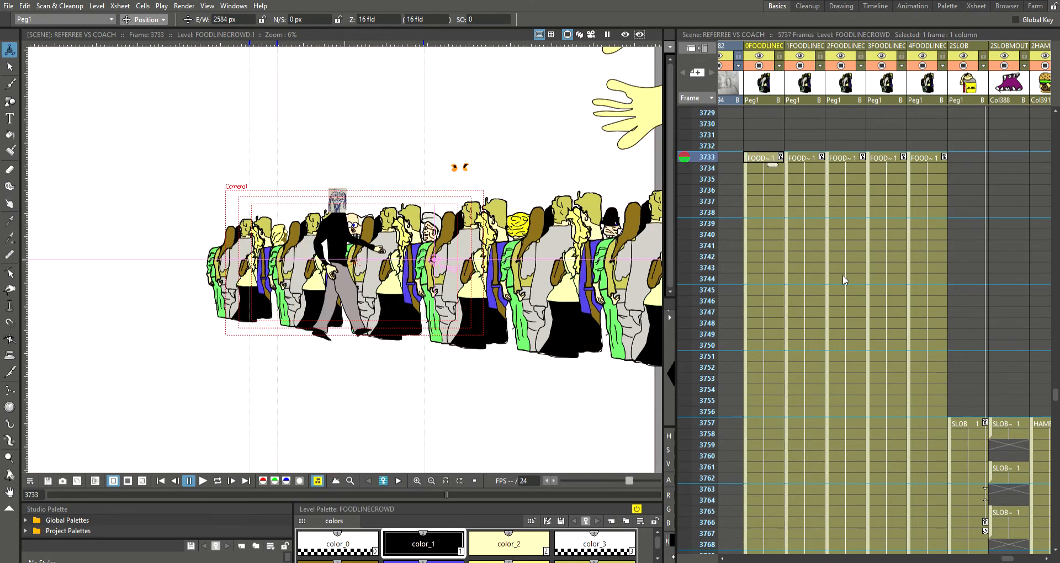
{"action": "left_click", "coordinate": [763, 145]}
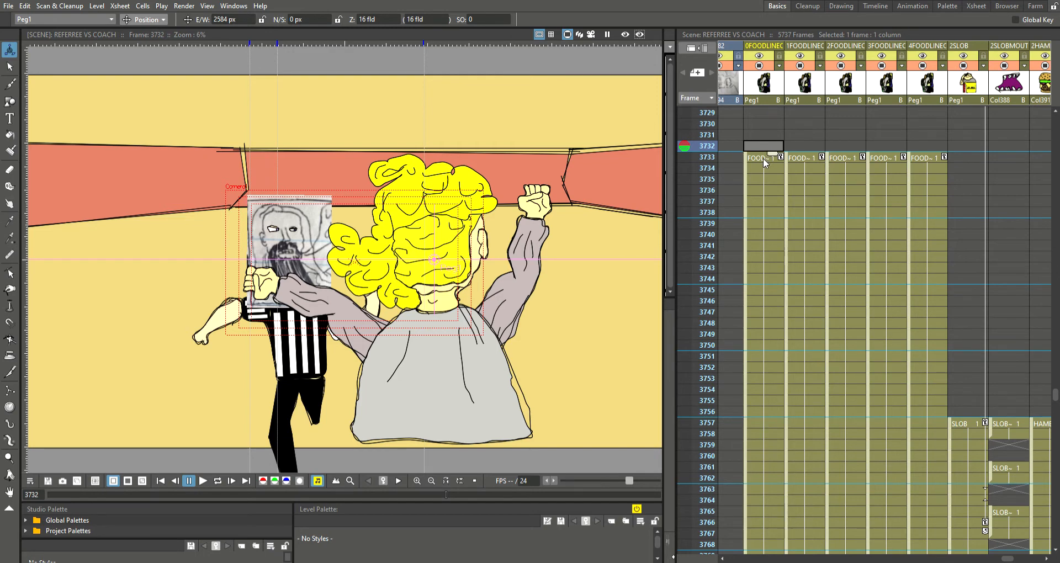
{"action": "left_click", "coordinate": [763, 158]}
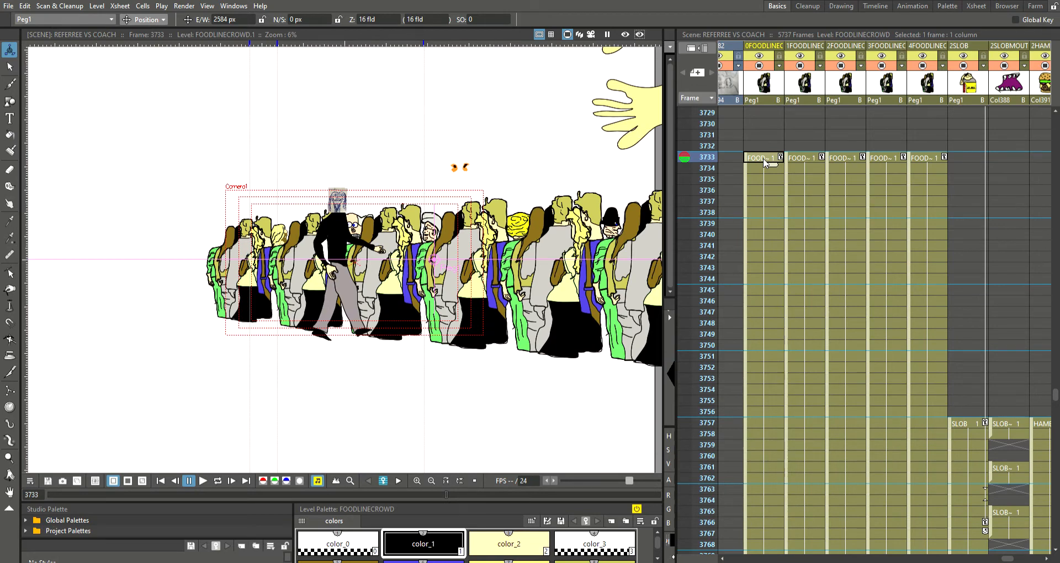
Step through frames 3734 to 3736 with Peg1 as the animated object to follow its E/W position
{"action": "left_click", "coordinate": [760, 166]}
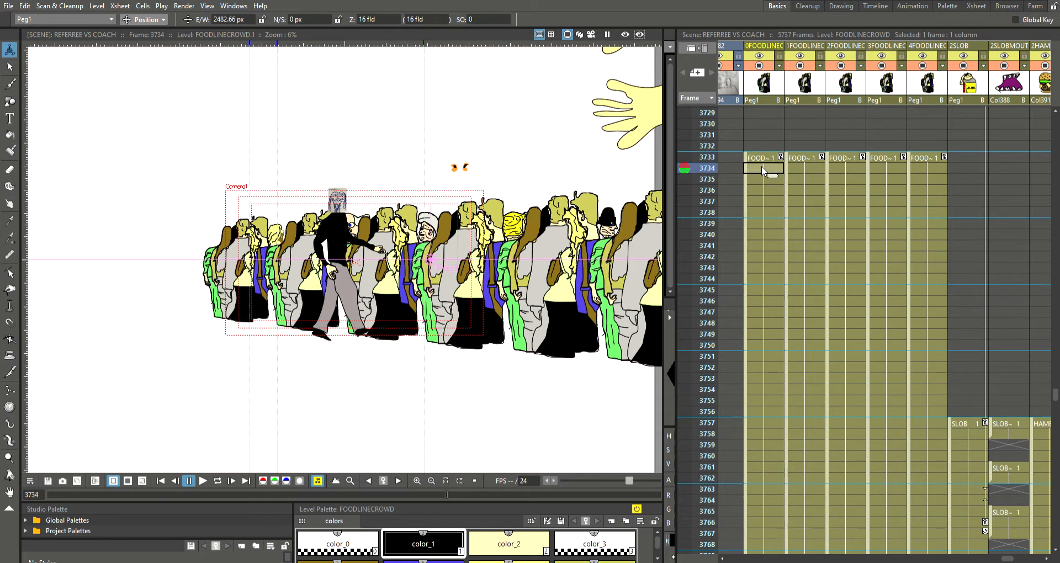
{"action": "left_click", "coordinate": [759, 181]}
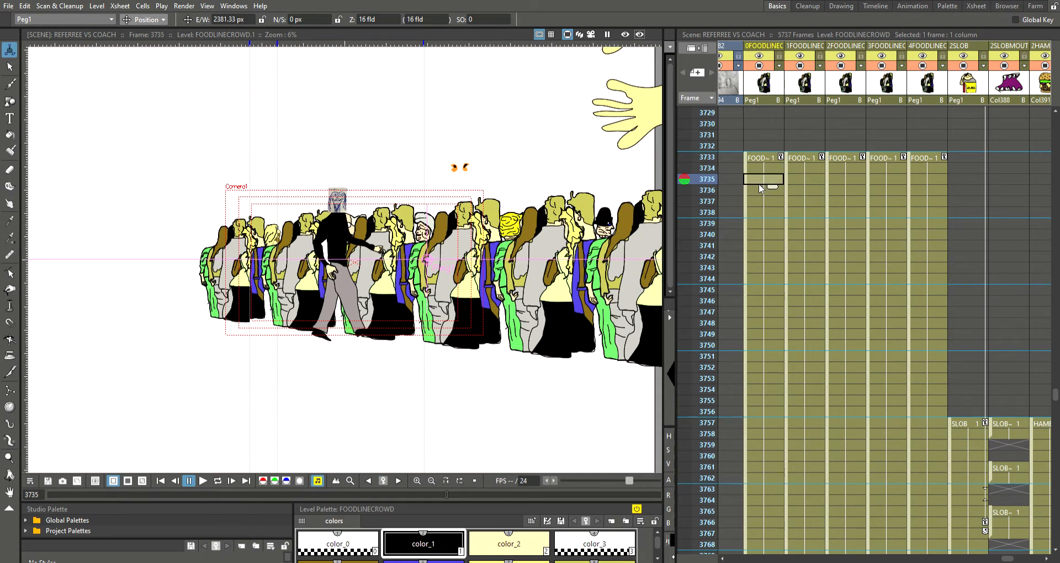
{"action": "left_click", "coordinate": [757, 189]}
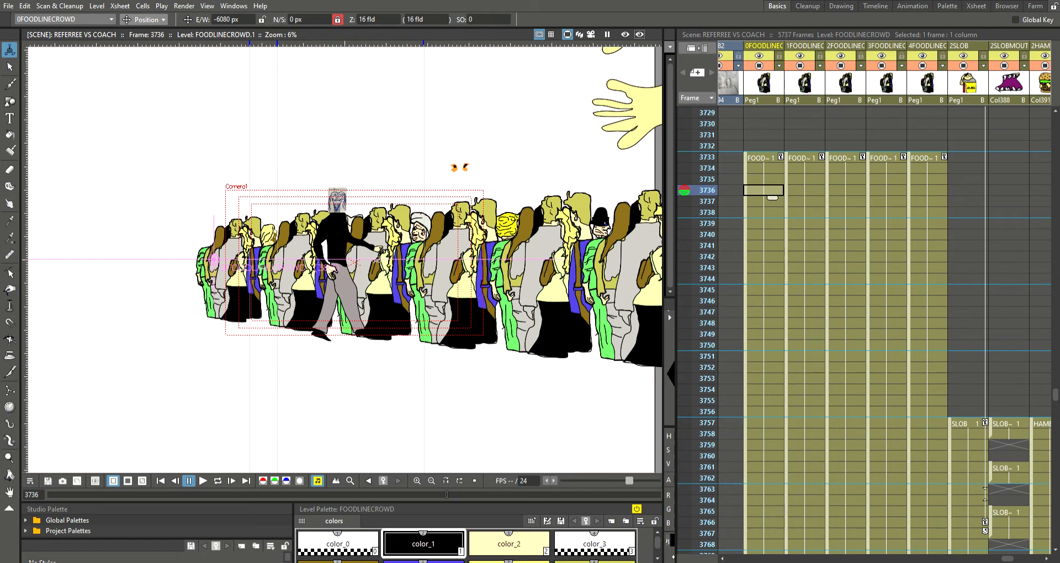
Step through frames 3738 to 3756 of the 0FOODLINECROWD column to follow the crowd line's movement behind the walking character
{"action": "left_click", "coordinate": [757, 212]}
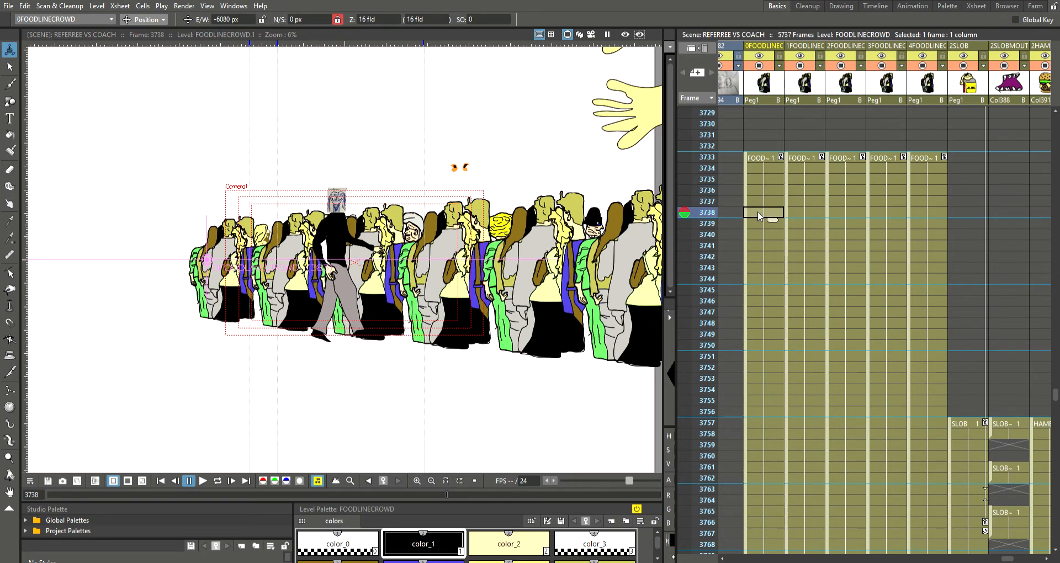
{"action": "left_click", "coordinate": [758, 223]}
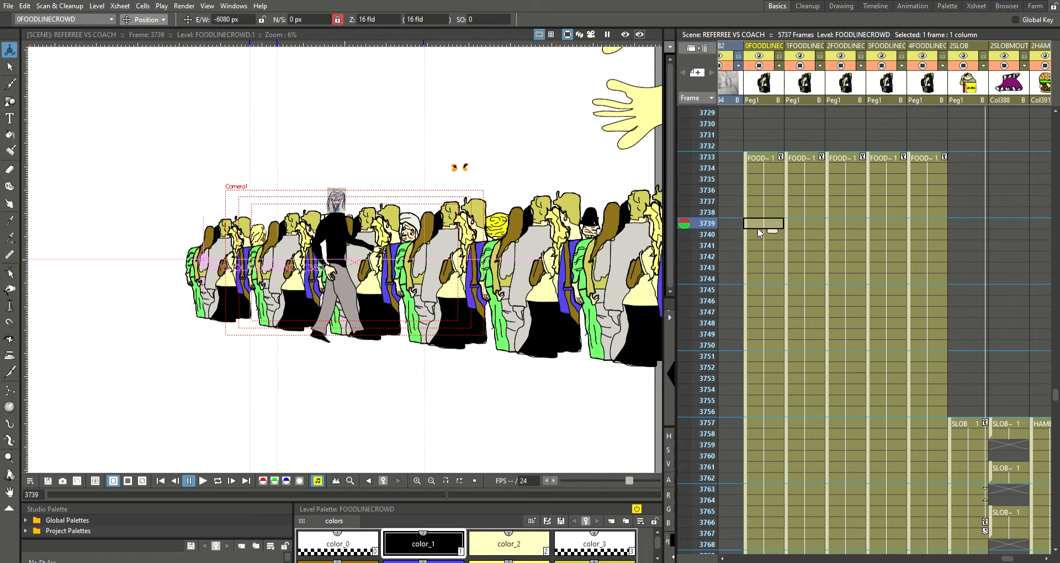
{"action": "left_click", "coordinate": [758, 236]}
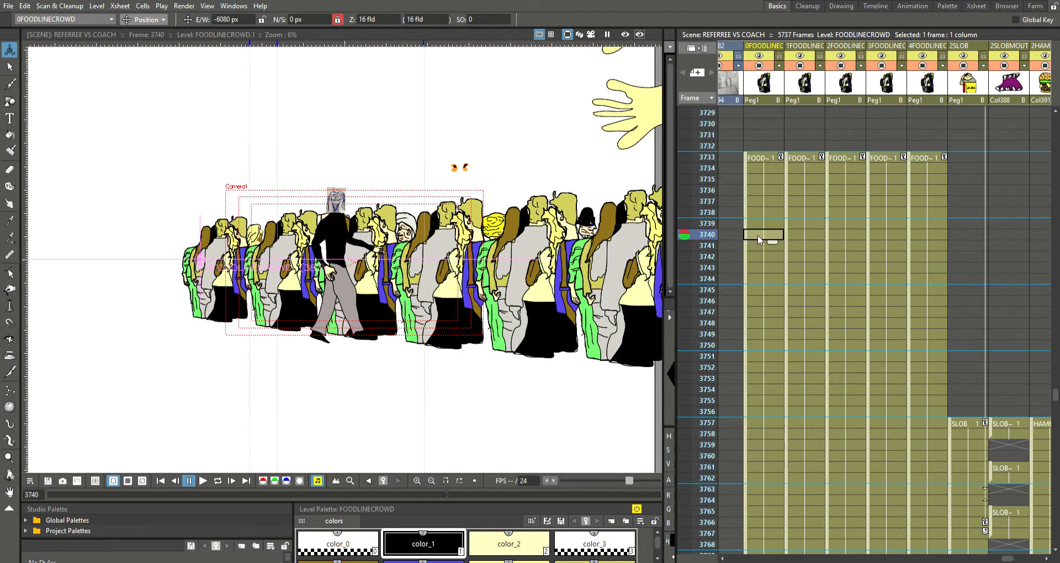
{"action": "left_click", "coordinate": [757, 243]}
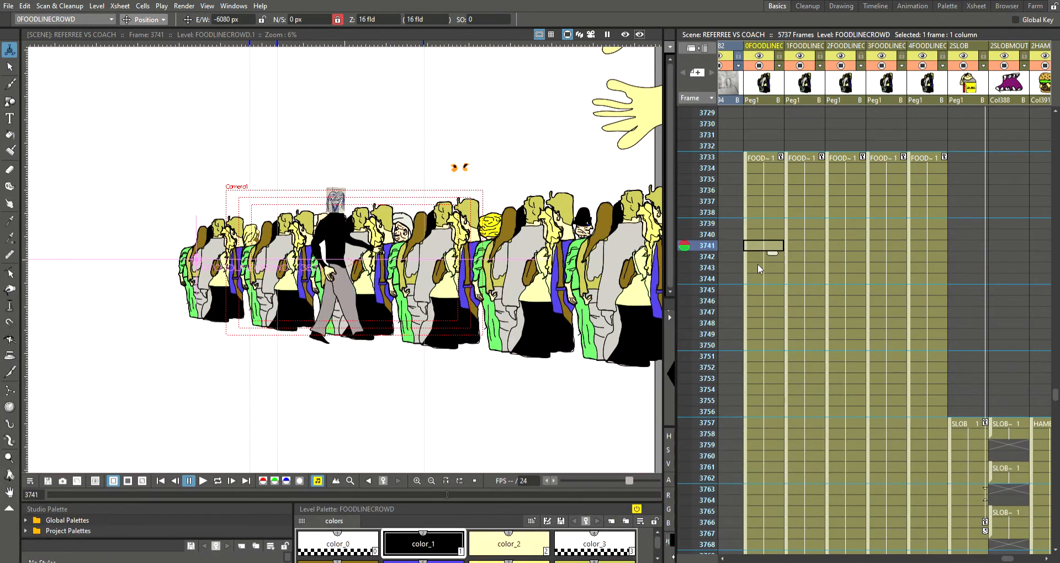
{"action": "left_click", "coordinate": [757, 253]}
{"action": "left_click", "coordinate": [760, 269]}
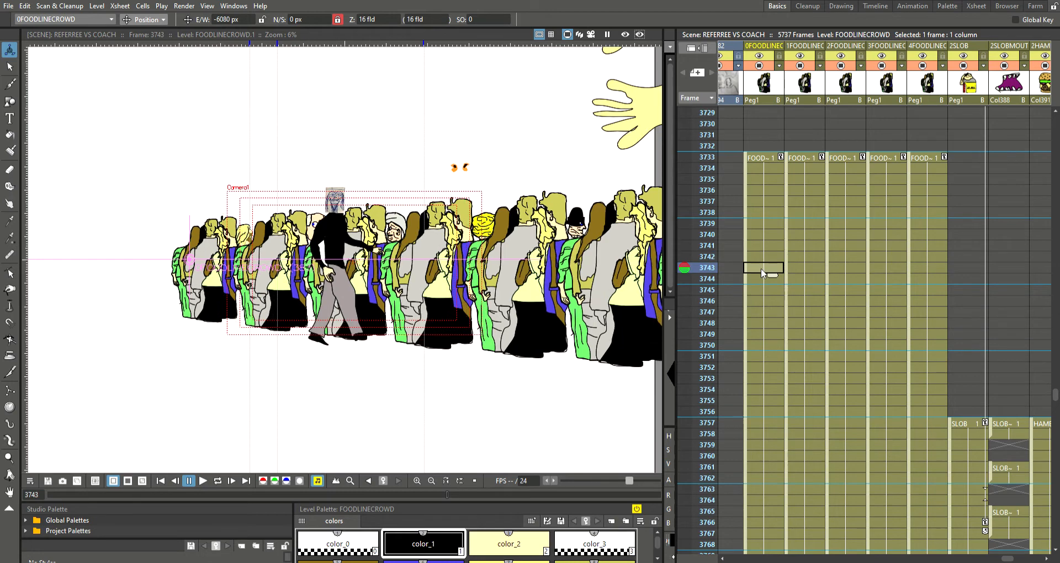
{"action": "left_click", "coordinate": [757, 280]}
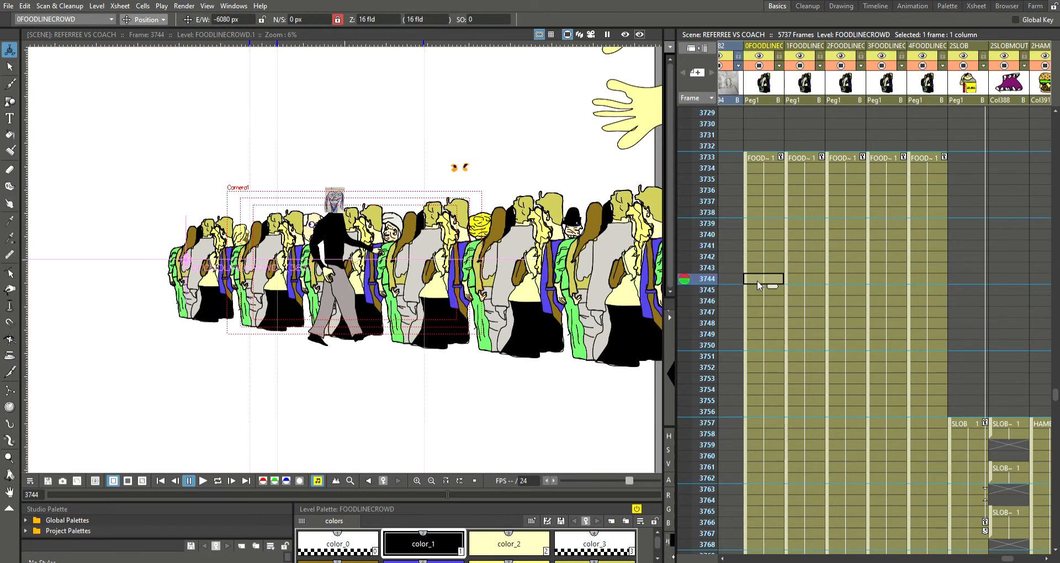
{"action": "left_click", "coordinate": [755, 291]}
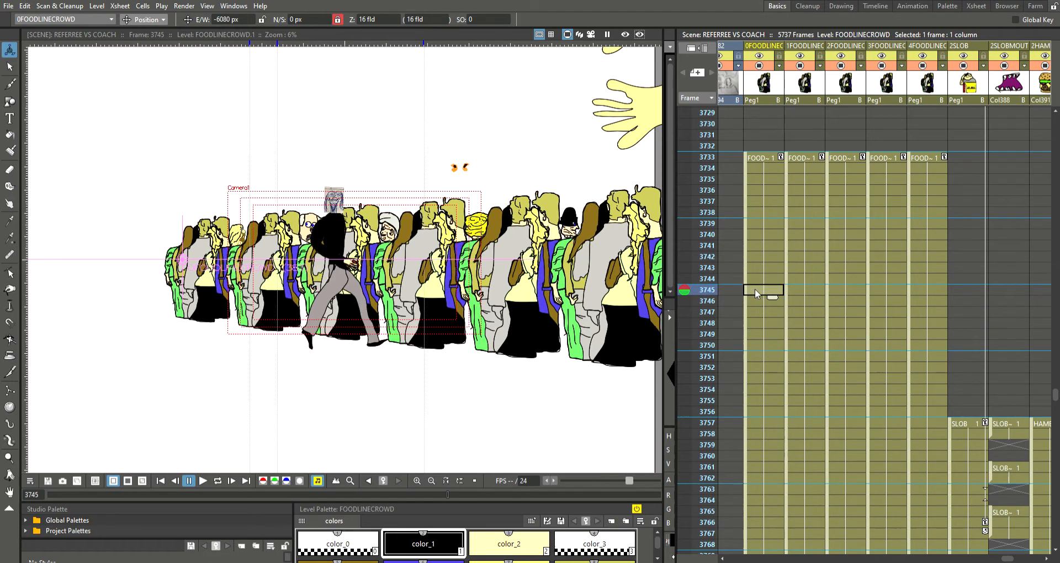
{"action": "left_click", "coordinate": [754, 302]}
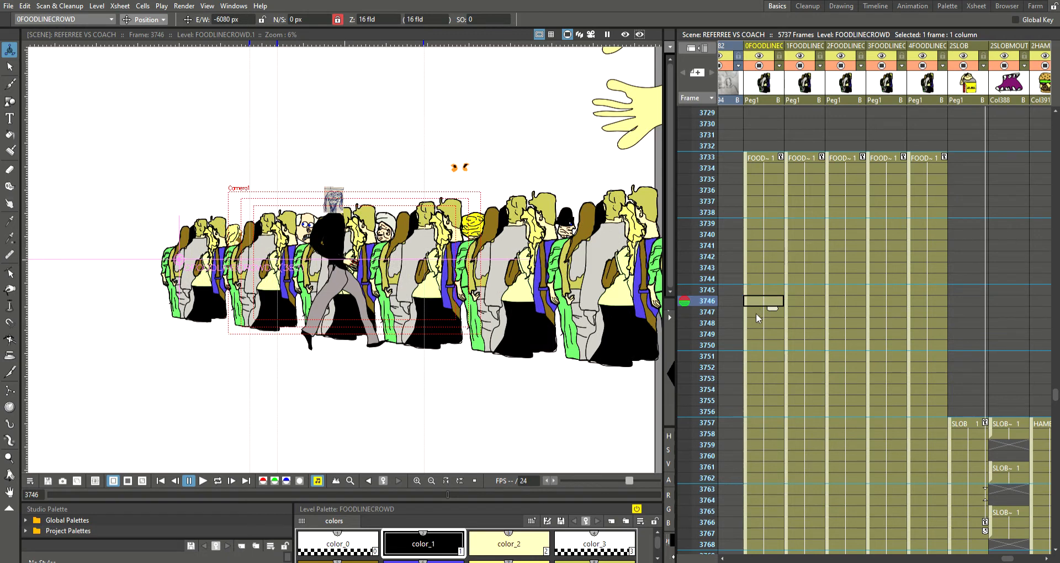
{"action": "left_click", "coordinate": [756, 313]}
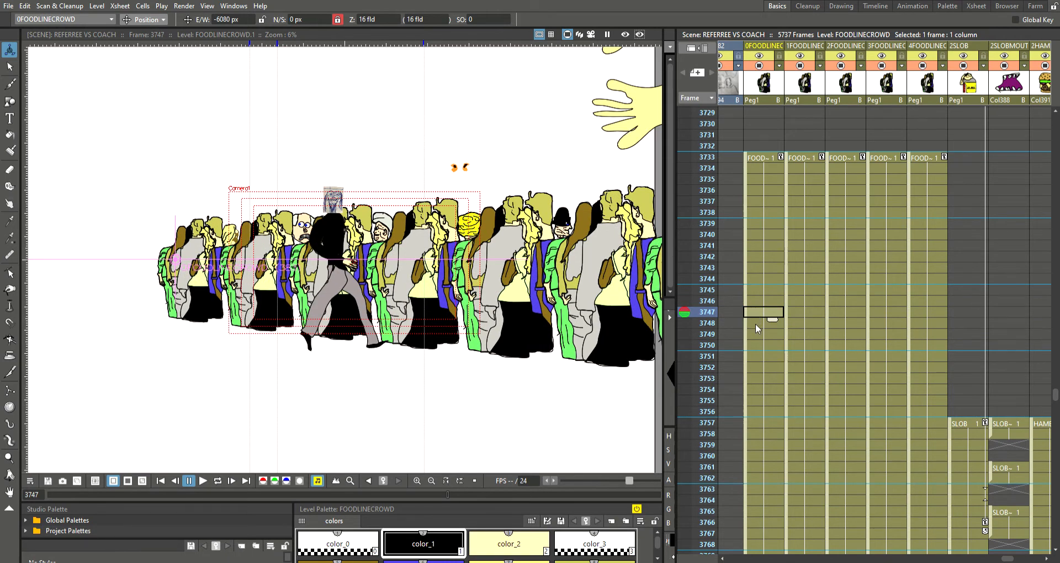
{"action": "left_click", "coordinate": [756, 324]}
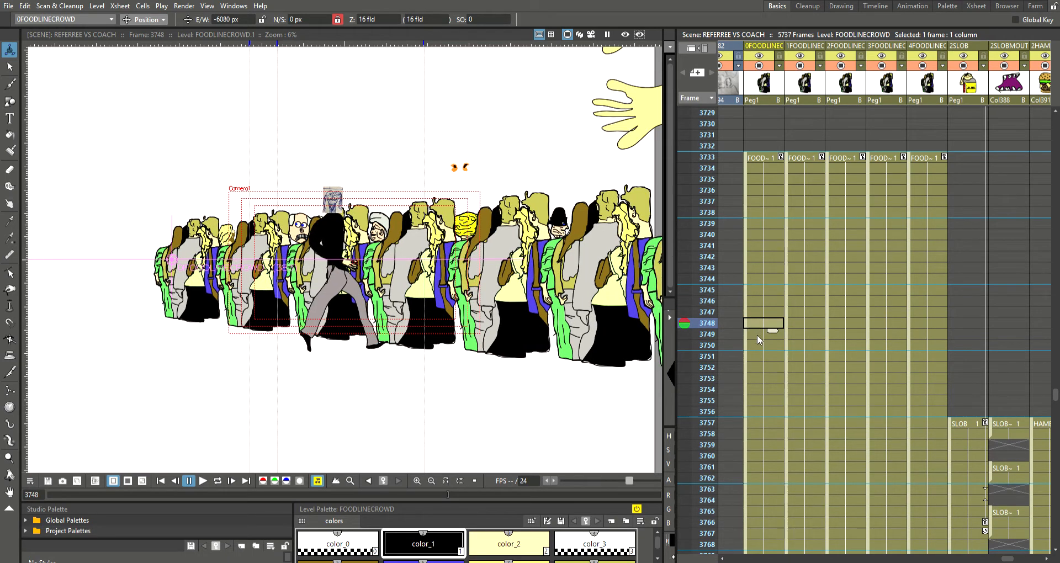
{"action": "left_click", "coordinate": [757, 334]}
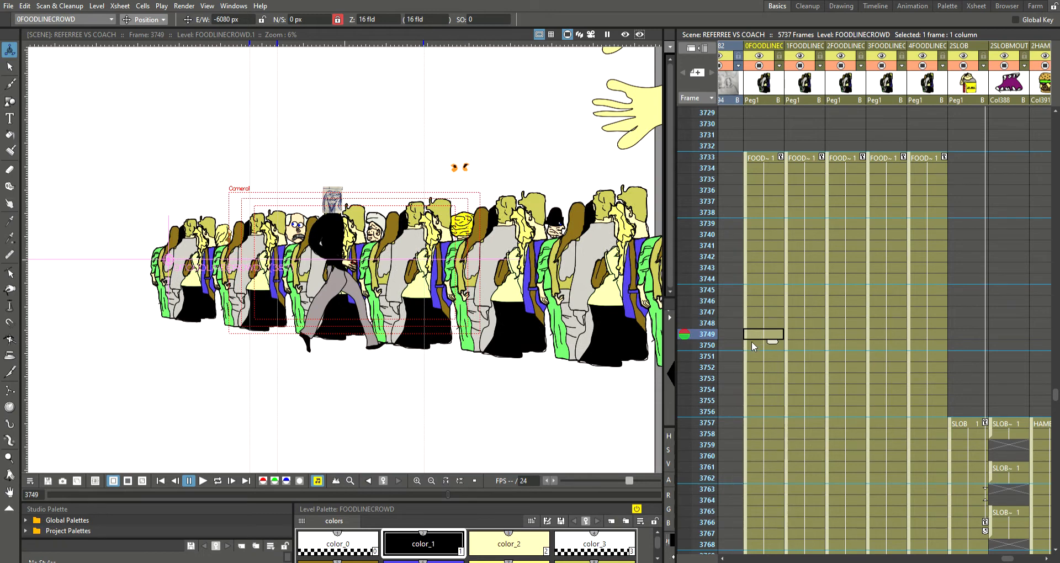
{"action": "left_click", "coordinate": [750, 341]}
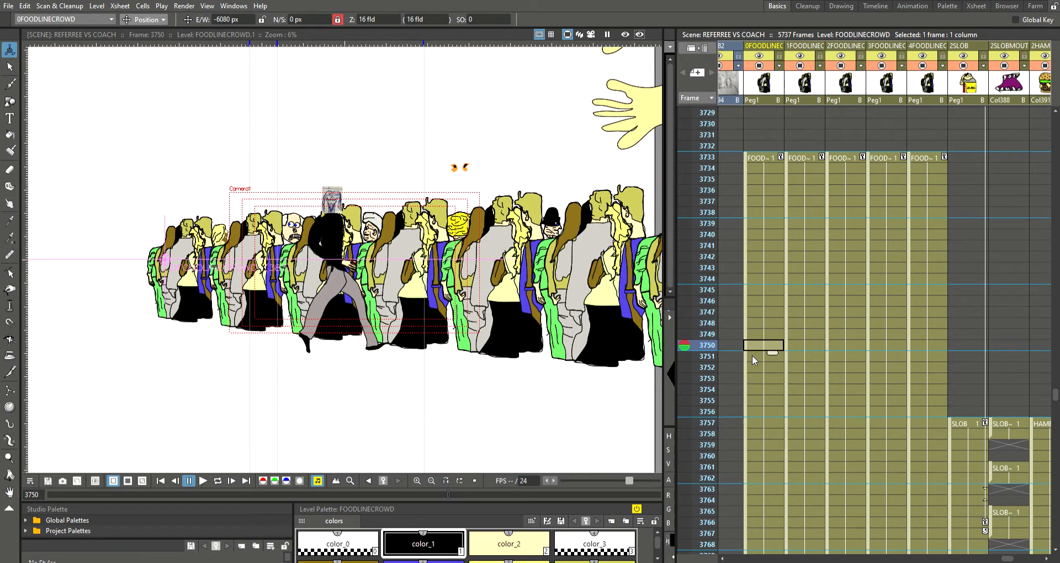
{"action": "left_click", "coordinate": [752, 355]}
{"action": "left_click", "coordinate": [753, 365]}
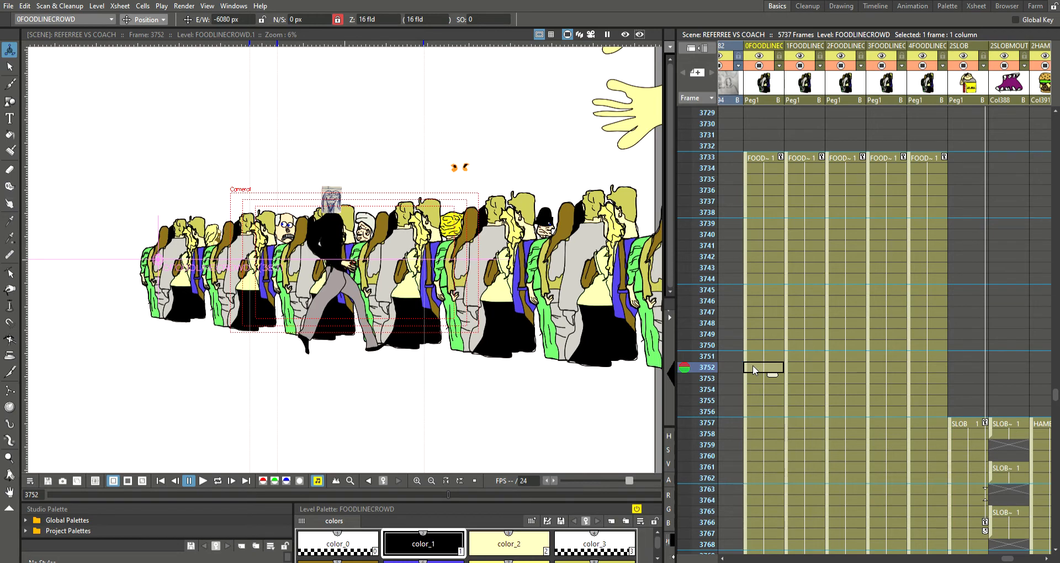
{"action": "left_click", "coordinate": [754, 379]}
{"action": "left_click", "coordinate": [750, 388]}
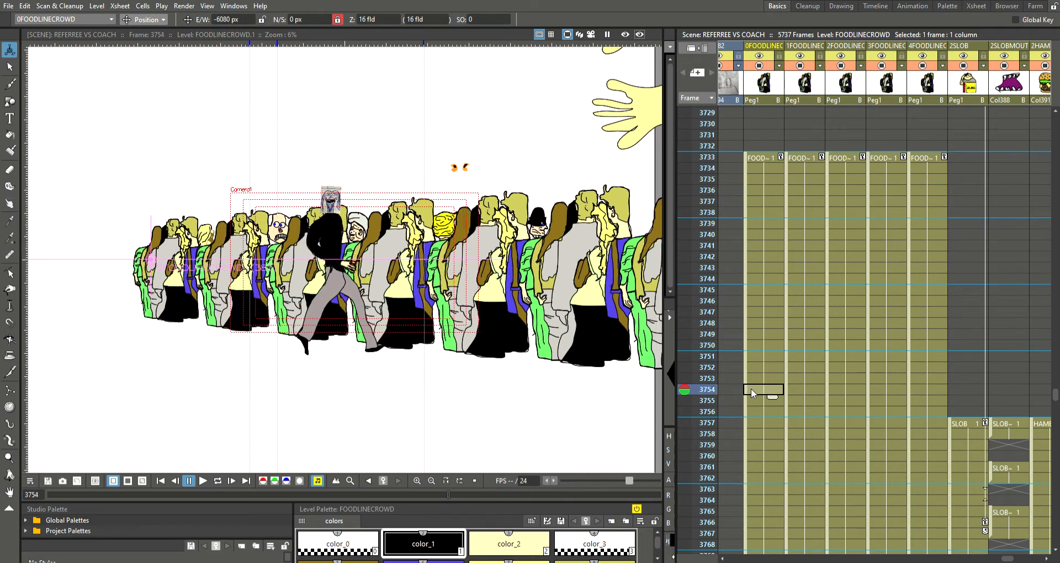
{"action": "left_click", "coordinate": [758, 403]}
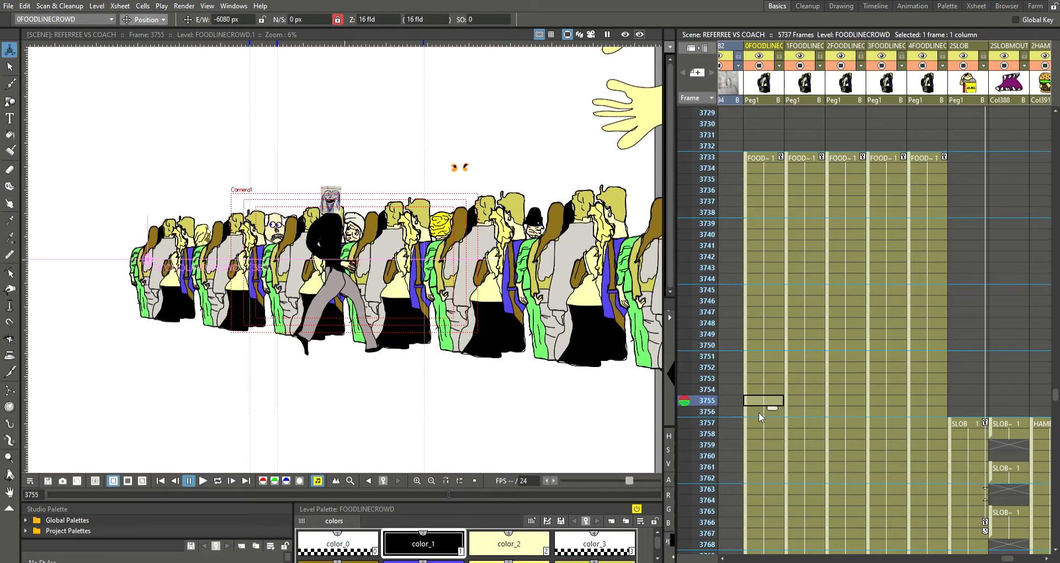
{"action": "left_click", "coordinate": [759, 412]}
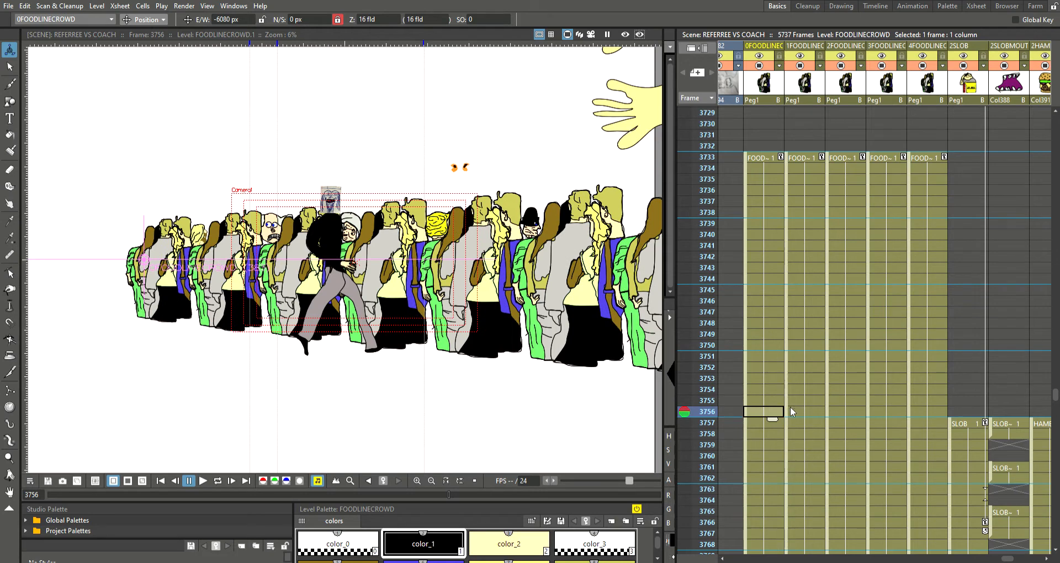
Flip between frames 3756 and 3757 of the 0FOODLINECROWD column to examine where the popcorn-and-burger character enters
{"action": "left_click", "coordinate": [752, 424]}
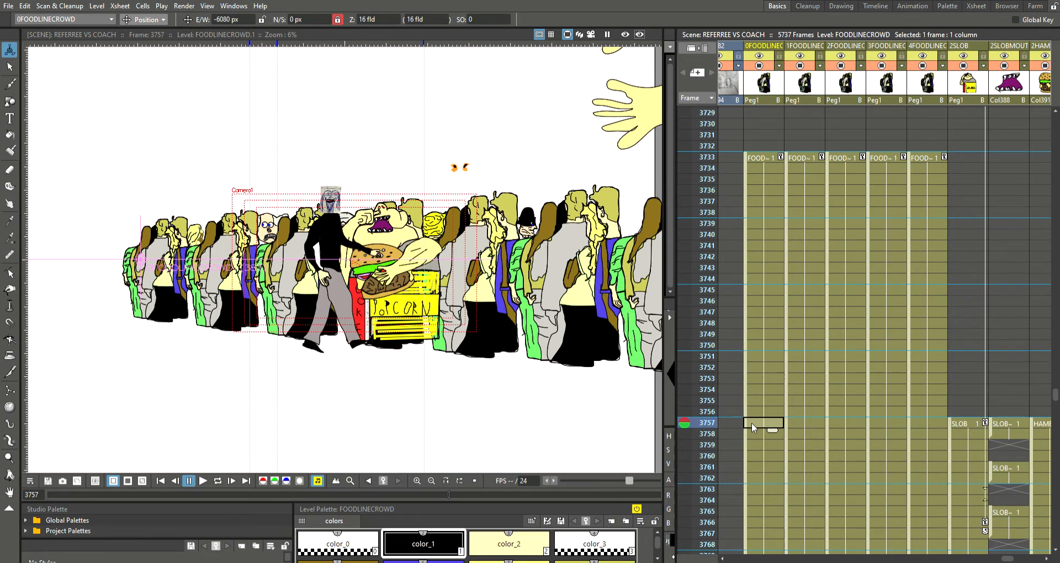
{"action": "left_click", "coordinate": [758, 412]}
{"action": "left_click", "coordinate": [759, 425]}
{"action": "left_click", "coordinate": [760, 409]}
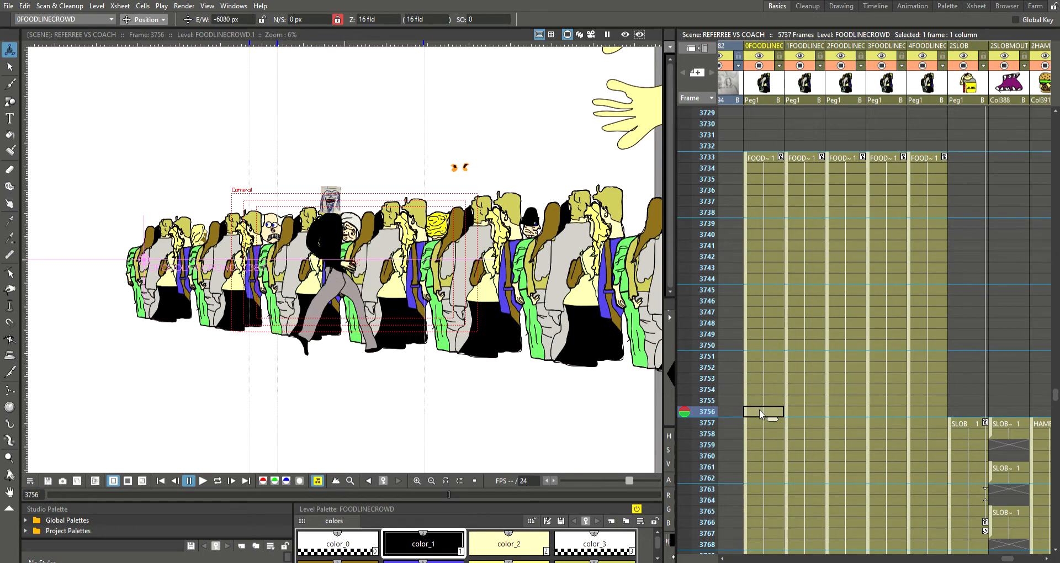
{"action": "left_click", "coordinate": [759, 423]}
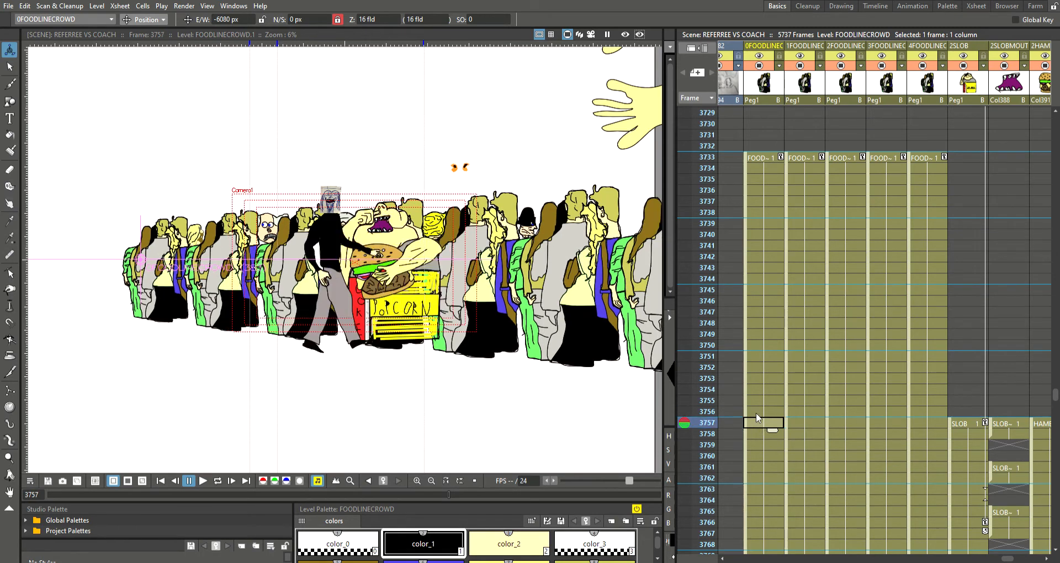
{"action": "left_click", "coordinate": [756, 413]}
{"action": "left_click", "coordinate": [754, 423]}
{"action": "left_click", "coordinate": [753, 413]}
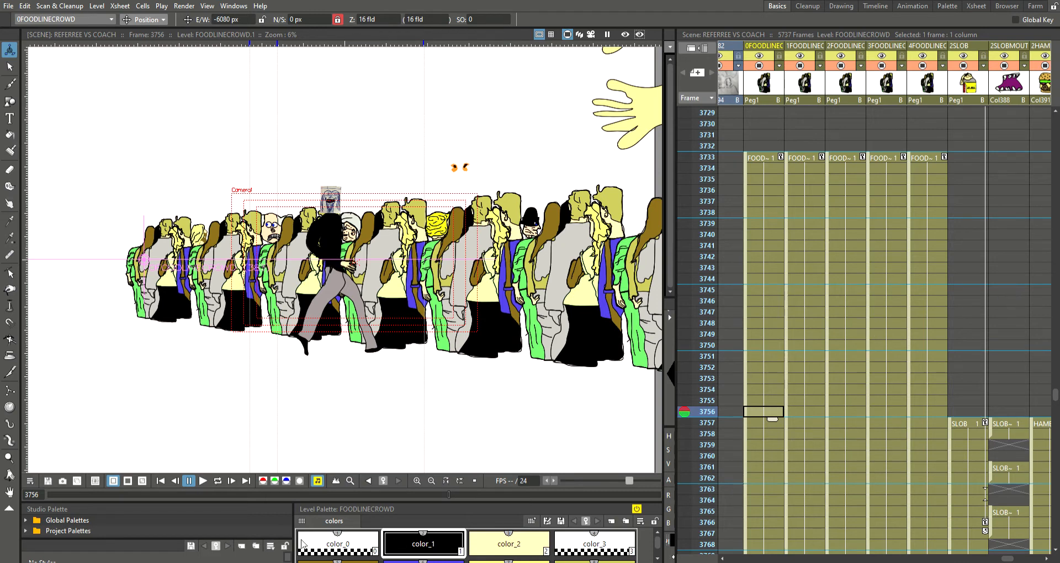
Return to the crowd shot's first frame, 3733, and switch the Animate tool to Scale mode for the WALKINGJER column
{"action": "left_click", "coordinate": [417, 481]}
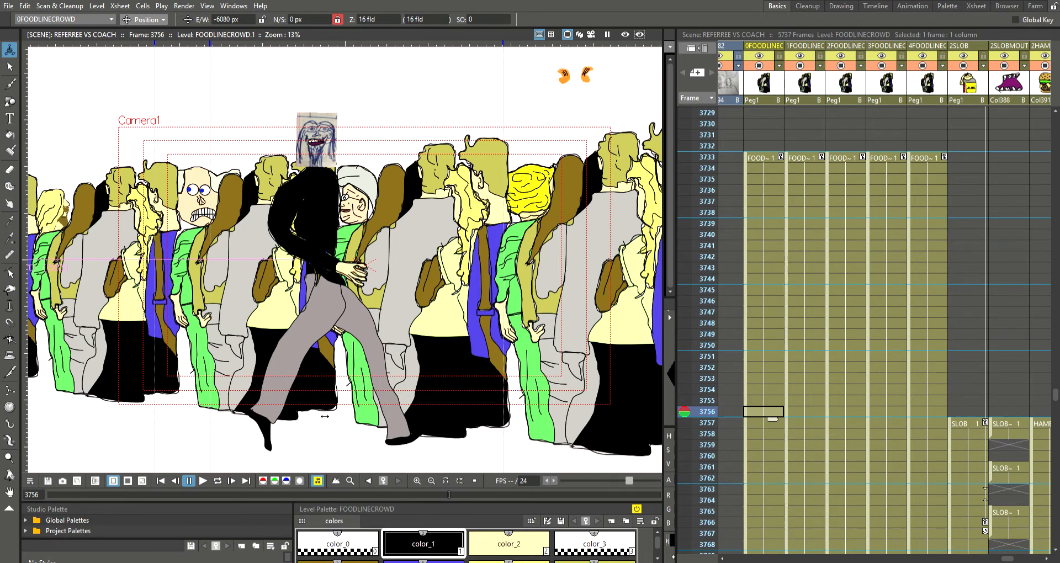
{"action": "left_click", "coordinate": [764, 157]}
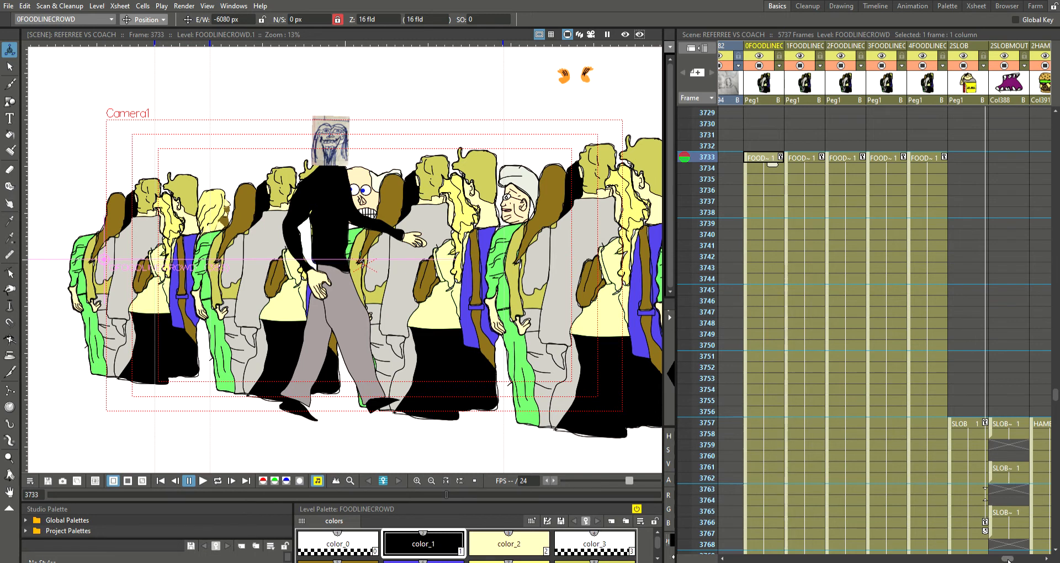
{"action": "left_click_drag", "start_coordinate": [1008, 560], "coordinate": [1019, 560]}
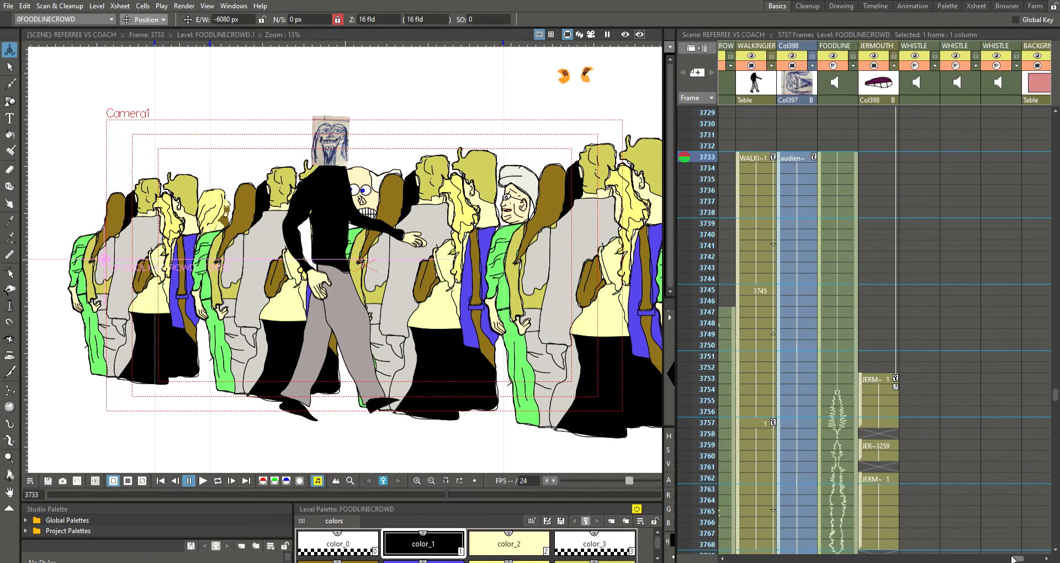
{"action": "left_click", "coordinate": [747, 161]}
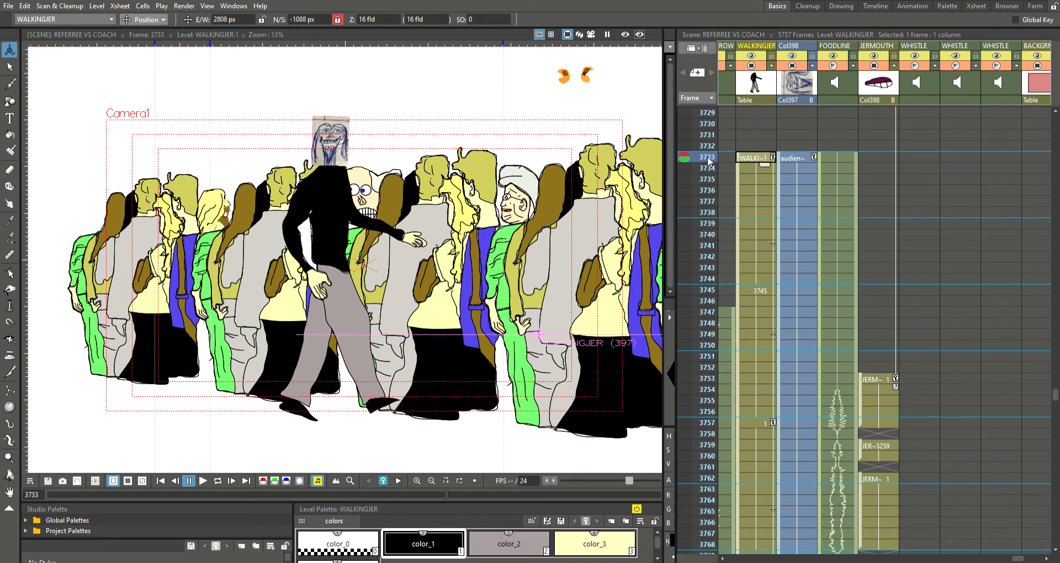
{"action": "left_click", "coordinate": [149, 21]}
{"action": "left_click", "coordinate": [152, 60]}
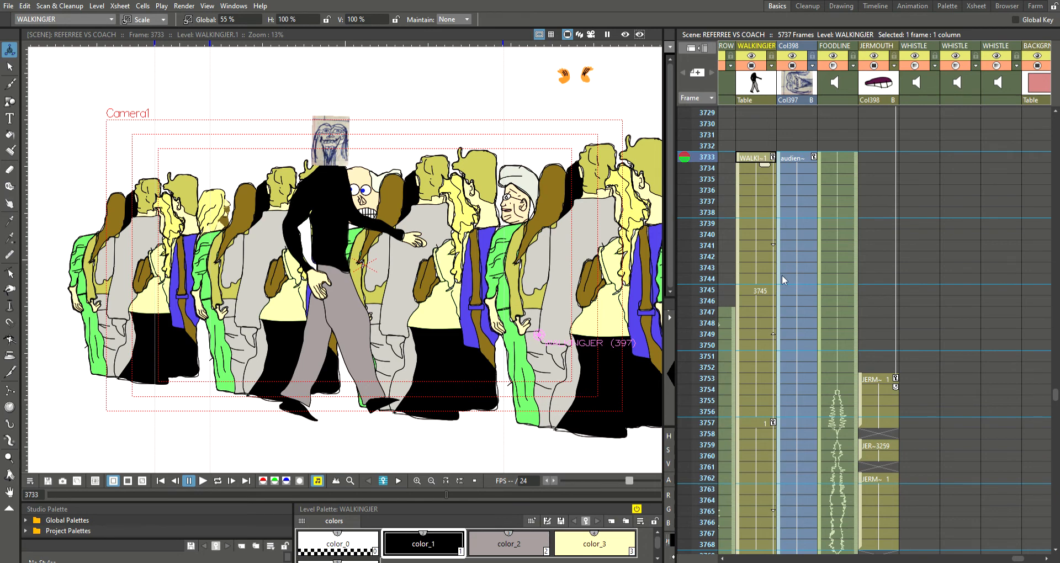
Compare the walking character's Global scale at frames 3757, 3781, 3793 and 3805 of the WALKINGJER column
{"action": "left_click", "coordinate": [753, 421]}
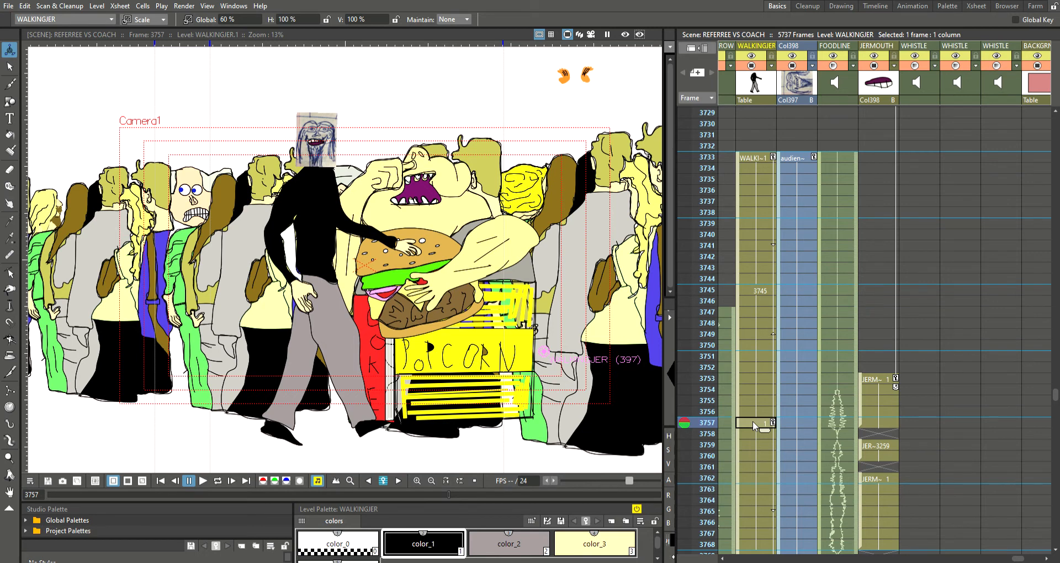
{"action": "left_click", "coordinate": [1054, 550]}
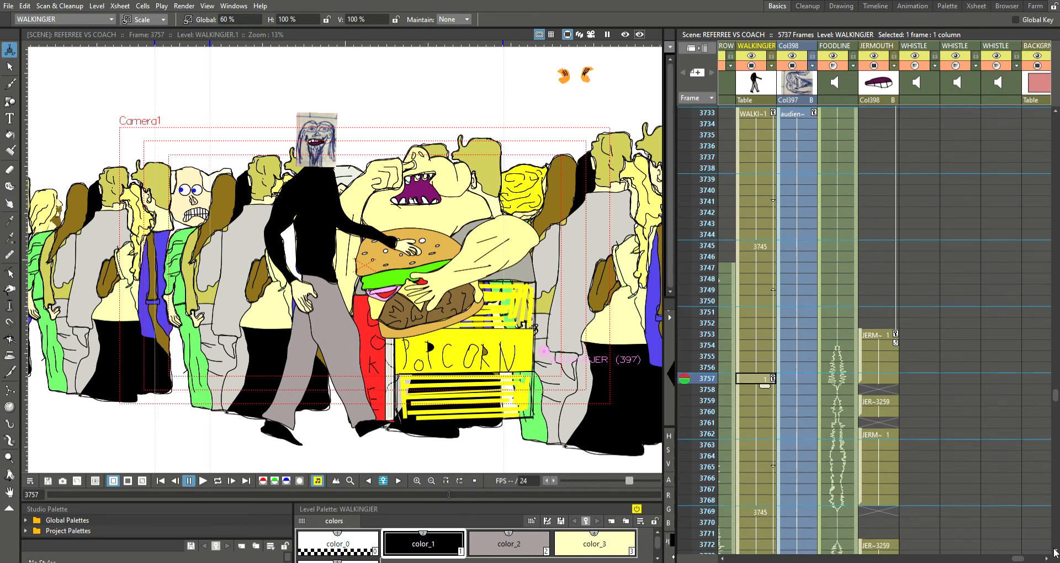
{"action": "scroll", "coordinate": [757, 396], "scroll_direction": "down", "scroll_amount": 4}
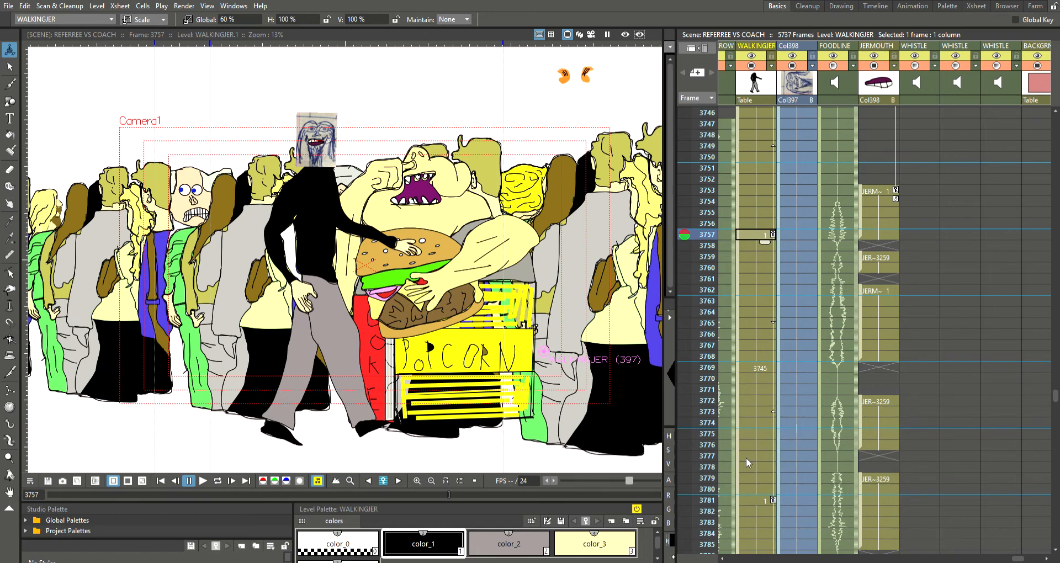
{"action": "left_click", "coordinate": [747, 501]}
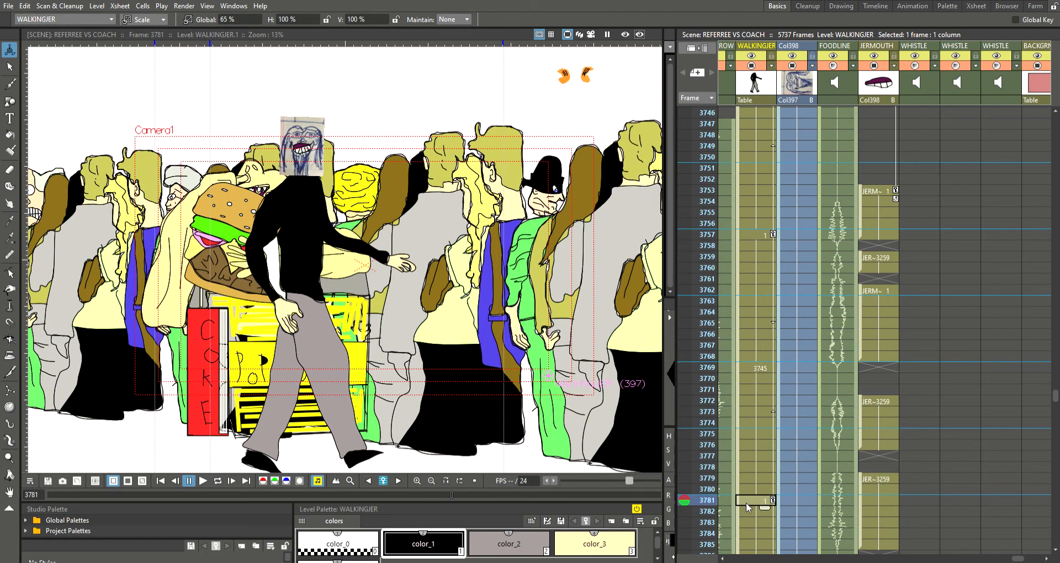
{"action": "left_click", "coordinate": [1054, 552]}
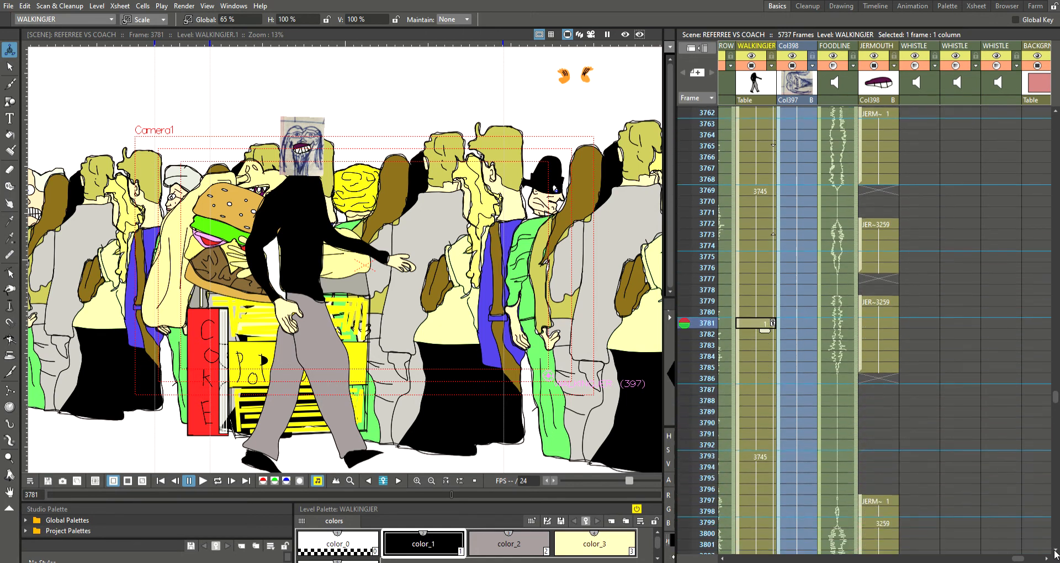
{"action": "left_click", "coordinate": [747, 458]}
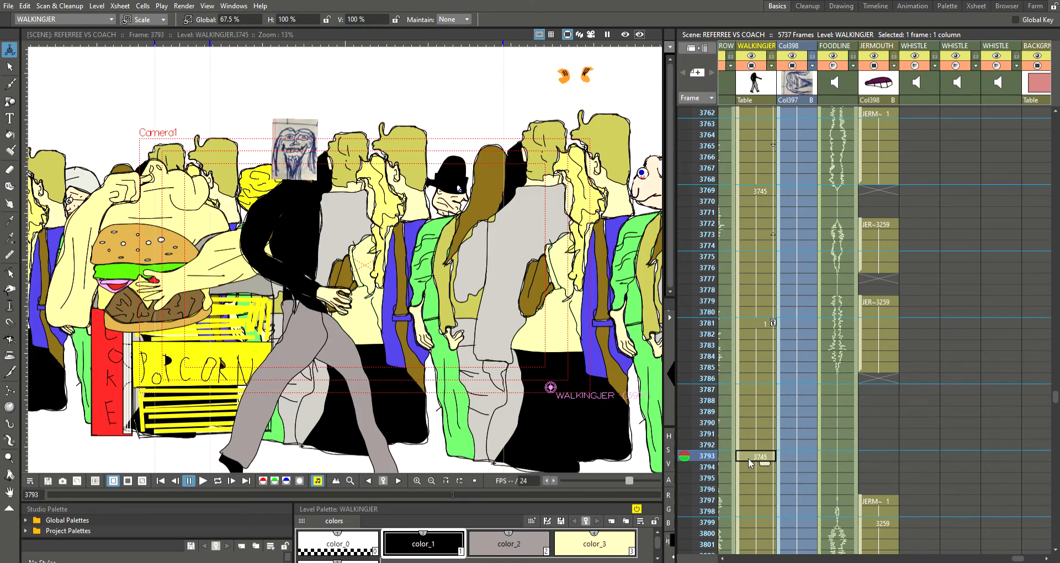
{"action": "left_click", "coordinate": [1054, 550]}
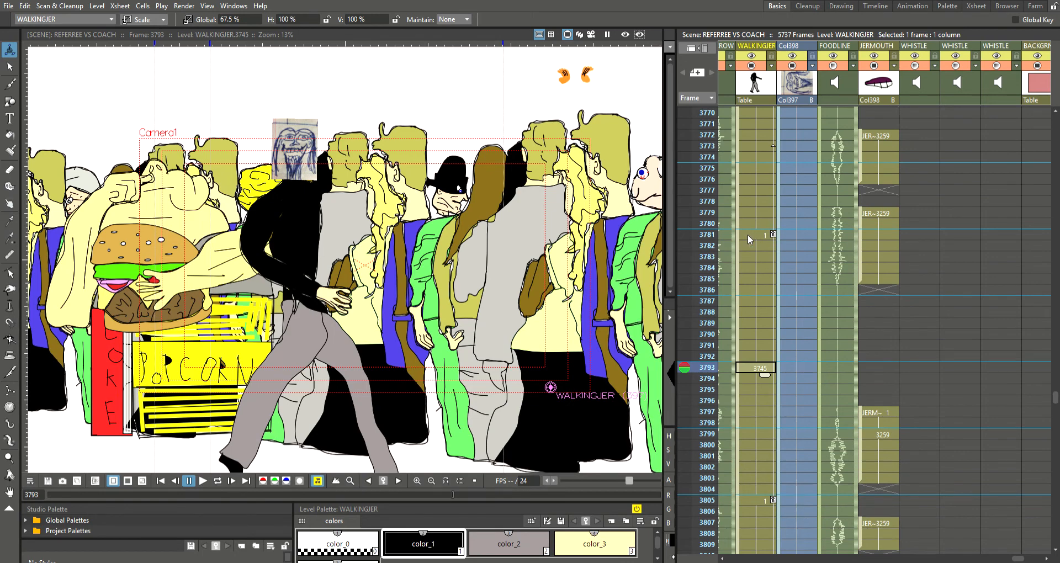
{"action": "left_click", "coordinate": [749, 236]}
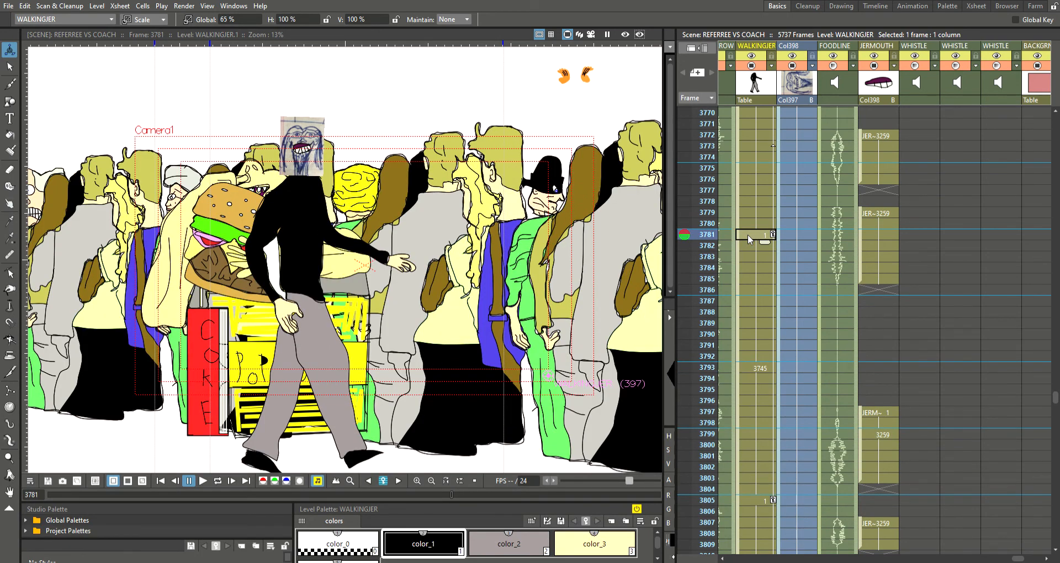
{"action": "left_click", "coordinate": [747, 503]}
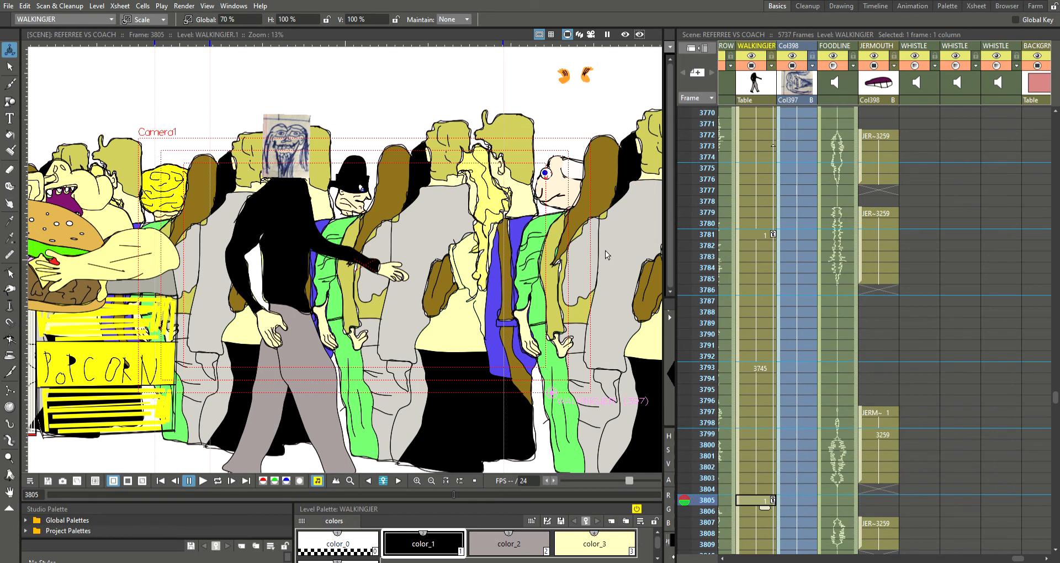
Compare the Global scale of the crowd columns from 3FOODLINECROWD to 7FOODLINECROWD at frame 3805
{"action": "left_click", "coordinate": [572, 254]}
{"action": "key", "text": "Left"}
{"action": "key", "text": "Left"}
{"action": "key", "text": "Left"}
{"action": "key", "text": "Left"}
{"action": "key", "text": "Left"}
{"action": "key", "text": "Left"}
{"action": "key", "text": "Left"}
{"action": "key", "text": "Left"}
{"action": "key", "text": "Left"}
{"action": "key", "text": "Left"}
{"action": "key", "text": "Left"}
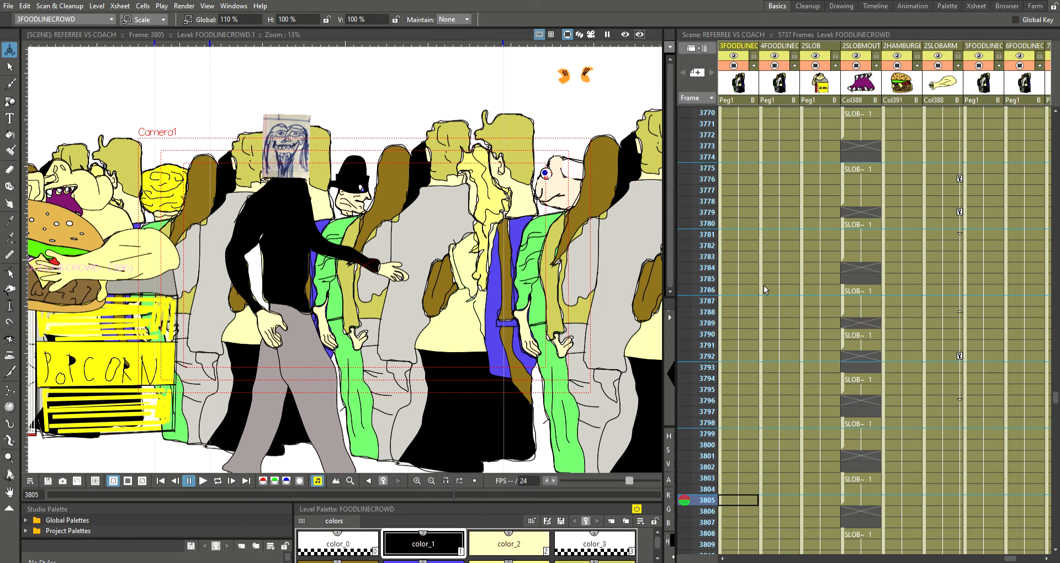
{"action": "key", "text": "Right"}
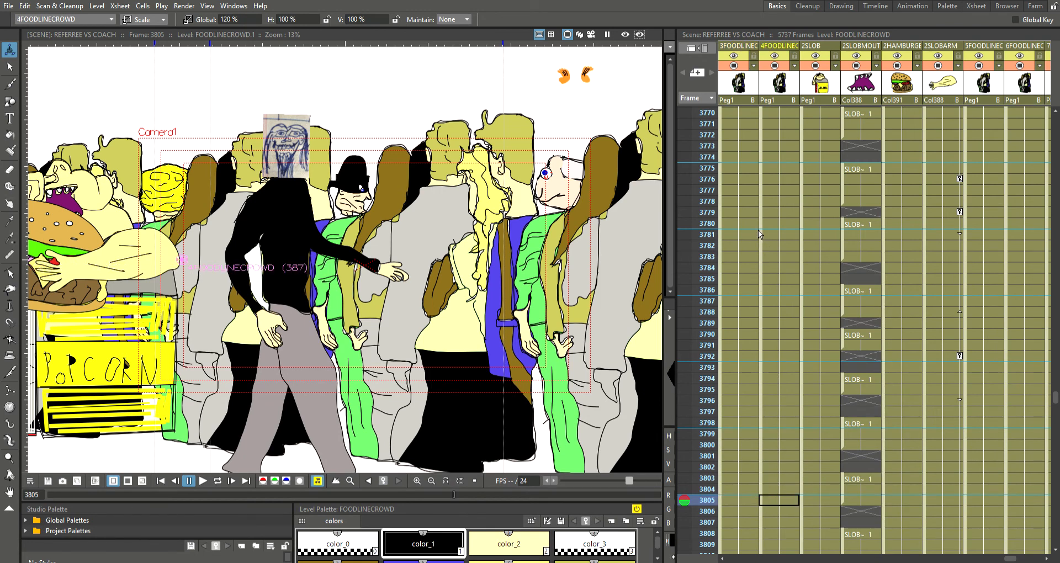
{"action": "key", "text": "Right"}
{"action": "key", "text": "Right"}
{"action": "key", "text": "Right"}
{"action": "key", "text": "Right"}
{"action": "key", "text": "Right"}
{"action": "key", "text": "Right"}
{"action": "key", "text": "Right"}
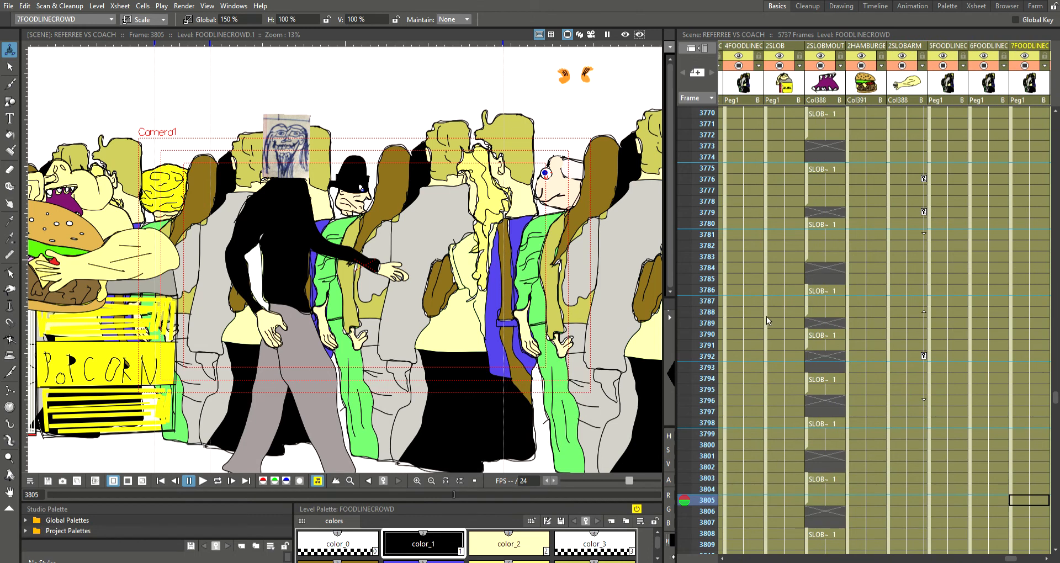
Go back through the columns from 7FOODLINECROWD to AFOODLINECROWD at frame 3805, checking each crowd column's Global scale
{"action": "key", "text": "Left"}
{"action": "key", "text": "Left"}
{"action": "key", "text": "Left"}
{"action": "key", "text": "Left"}
{"action": "key", "text": "Left"}
{"action": "key", "text": "Left"}
{"action": "key", "text": "Left"}
{"action": "key", "text": "Left"}
{"action": "key", "text": "Left"}
{"action": "key", "text": "Left"}
{"action": "key", "text": "Left"}
{"action": "key", "text": "Left"}
{"action": "key", "text": "Left"}
{"action": "key", "text": "Left"}
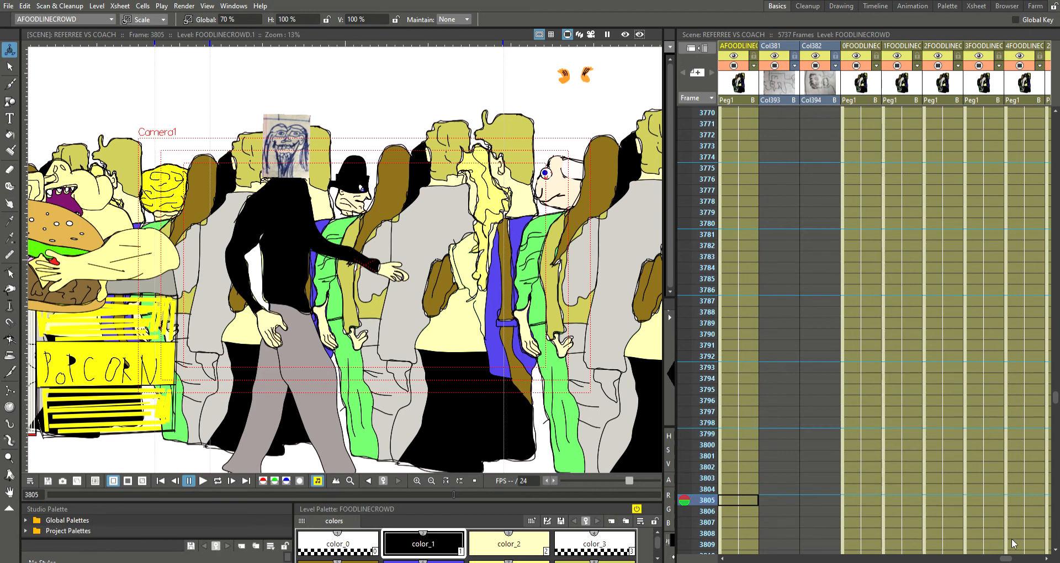
Browse the xsheet for the separate crowd character part columns around Col369 to Col376
{"action": "left_click_drag", "start_coordinate": [1005, 559], "coordinate": [1055, 559]}
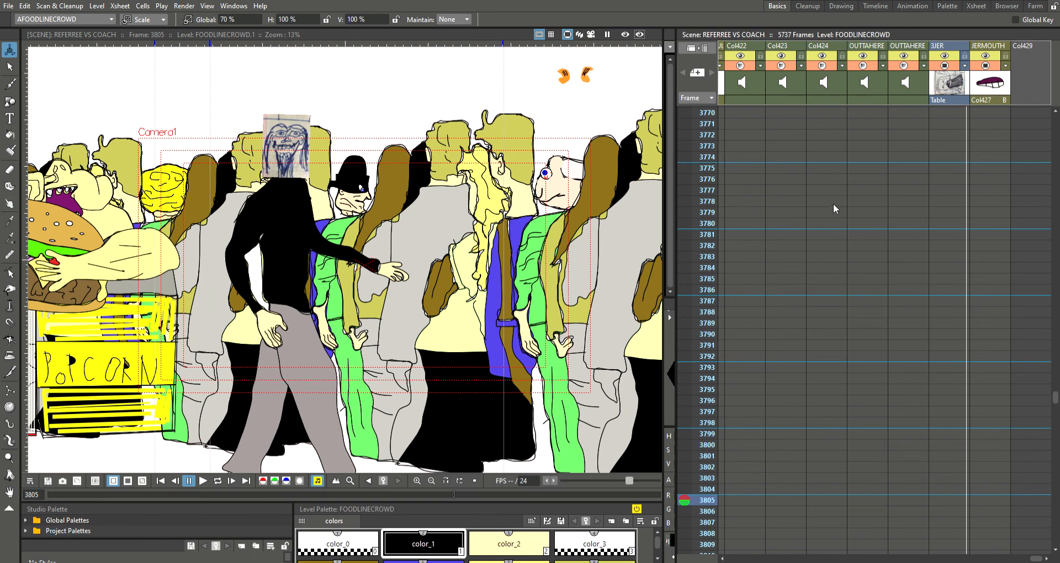
{"action": "left_click_drag", "start_coordinate": [1030, 559], "coordinate": [998, 559]}
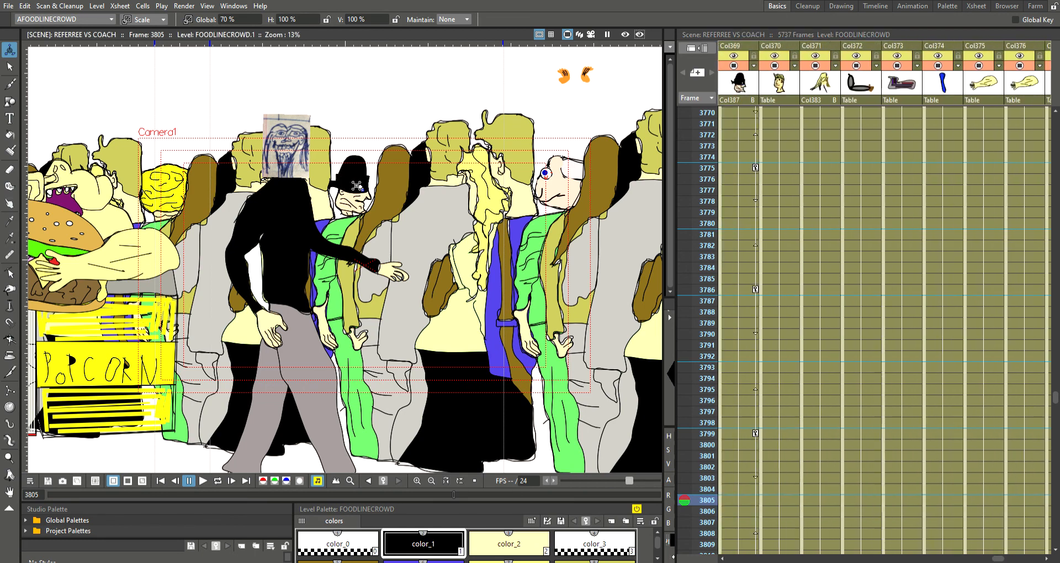